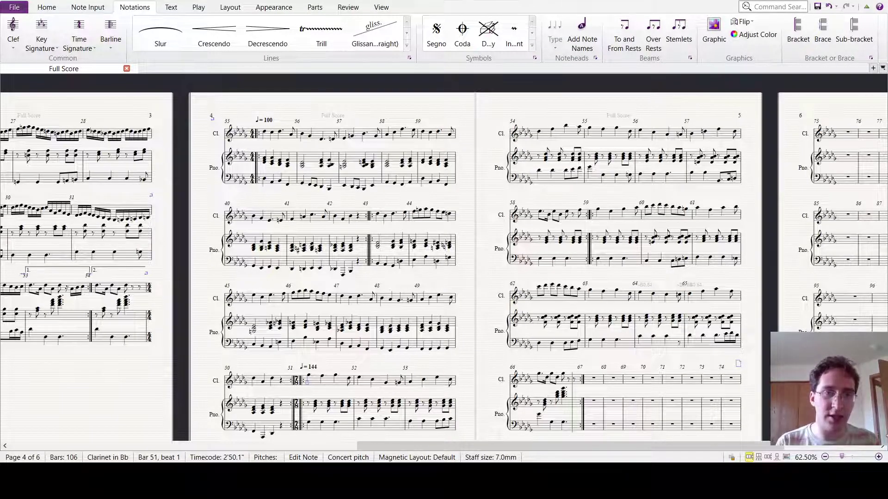
Step: Copy the clarinet theme from bars 1 to 16 into the upper piano staff starting at bar 67
{"action": "key", "text": "Home"}
{"action": "key", "text": "Home"}
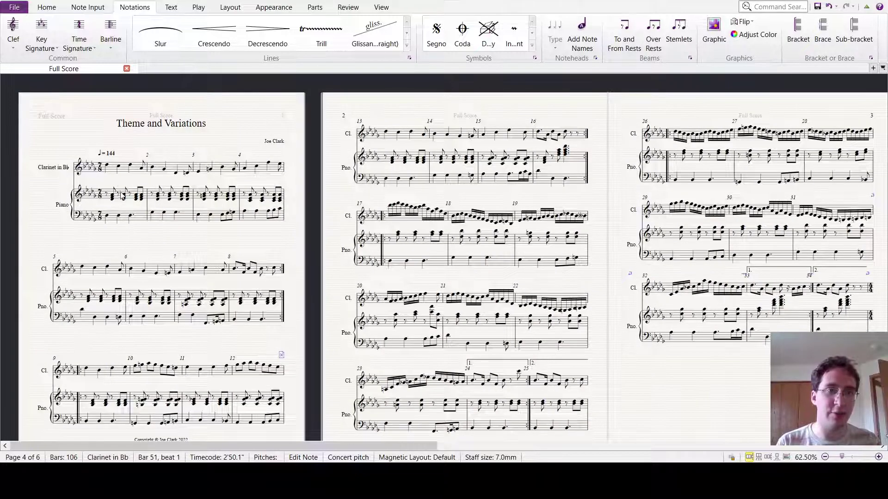
{"action": "left_click", "coordinate": [123, 195]}
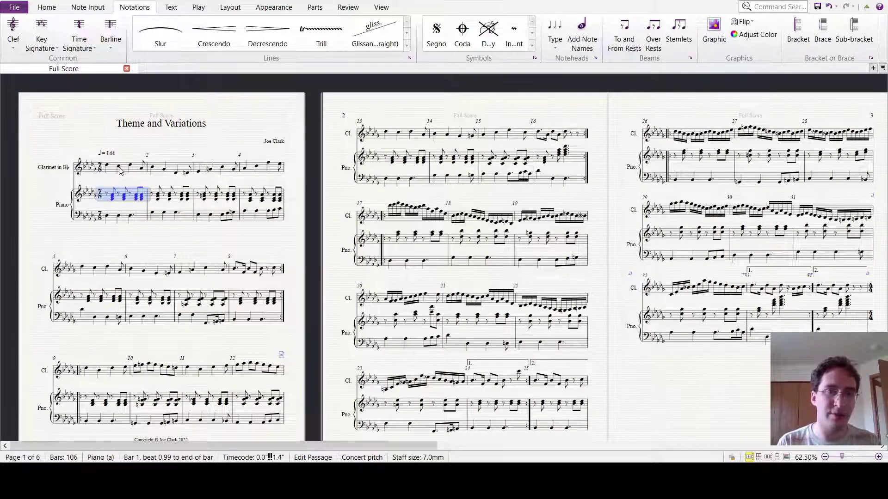
{"action": "left_click", "coordinate": [124, 171]}
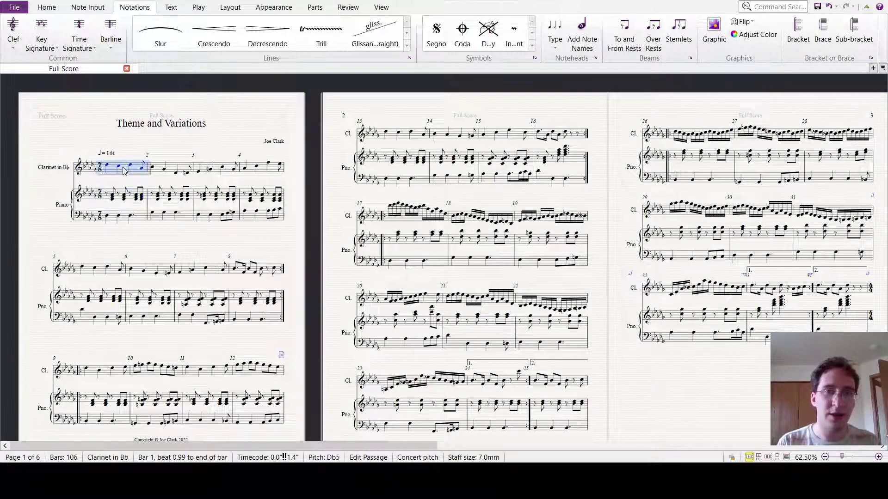
{"action": "left_click", "coordinate": [578, 140], "text": "shift"}
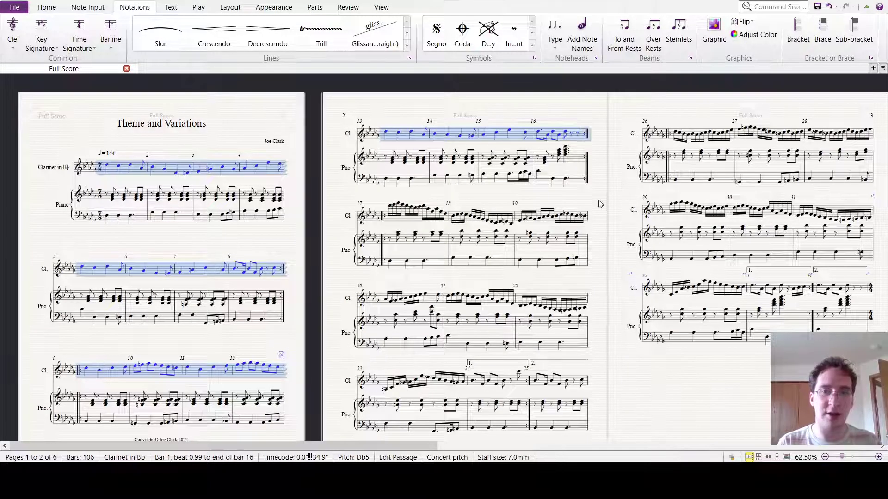
{"action": "scroll", "coordinate": [600, 204], "scroll_direction": "down", "scroll_amount": 10}
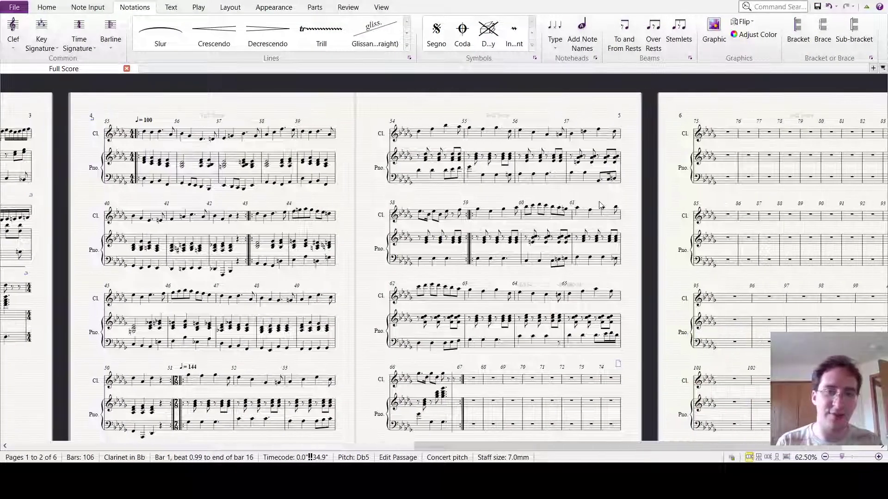
{"action": "left_click", "coordinate": [471, 383]}
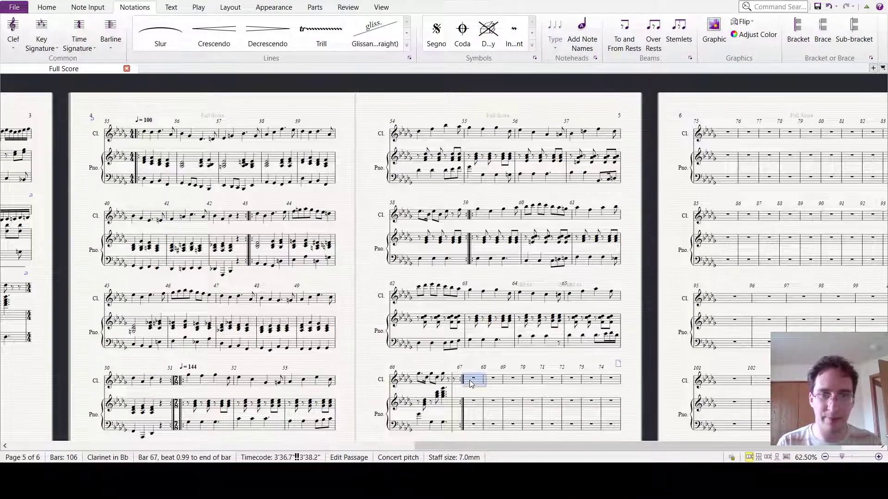
{"action": "left_click", "coordinate": [471, 409]}
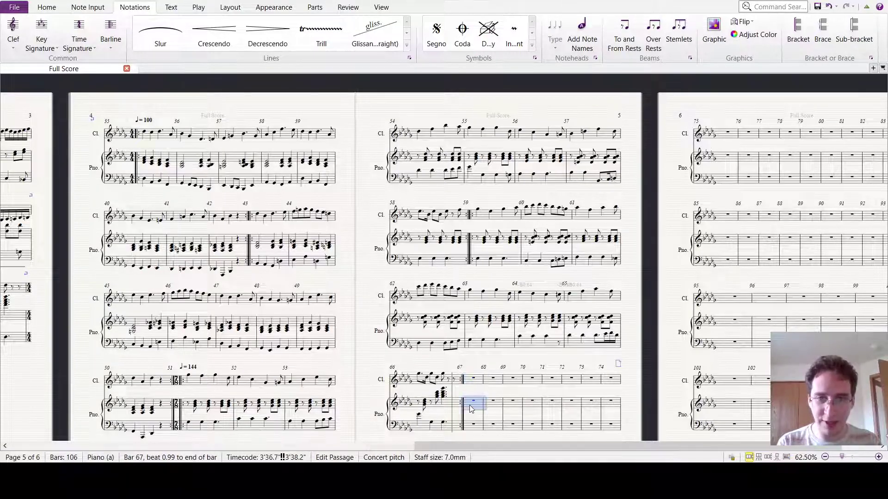
{"action": "key", "text": "ctrl+v"}
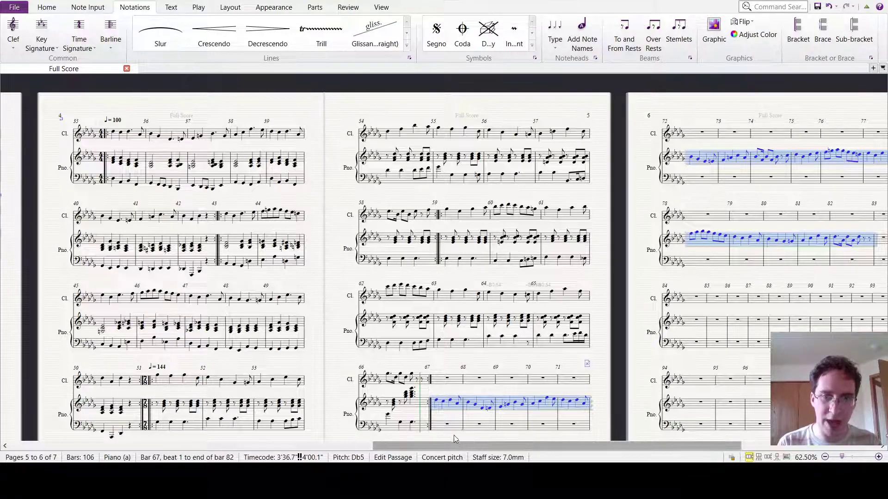
Step: Add start and end repeat barlines around bars 67 to 74 and around bars 75 to 82
{"action": "left_click", "coordinate": [445, 425]}
{"action": "scroll", "coordinate": [726, 278], "scroll_direction": "right", "scroll_amount": 5}
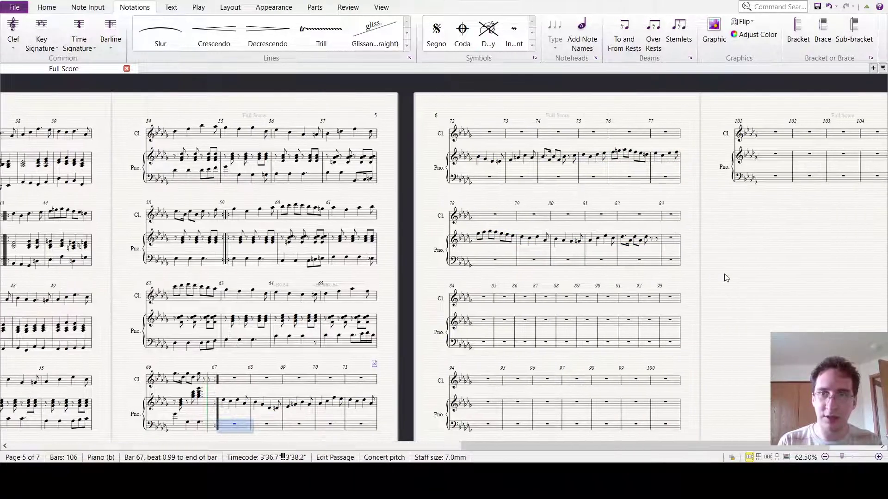
{"action": "left_click", "coordinate": [564, 181], "text": "shift"}
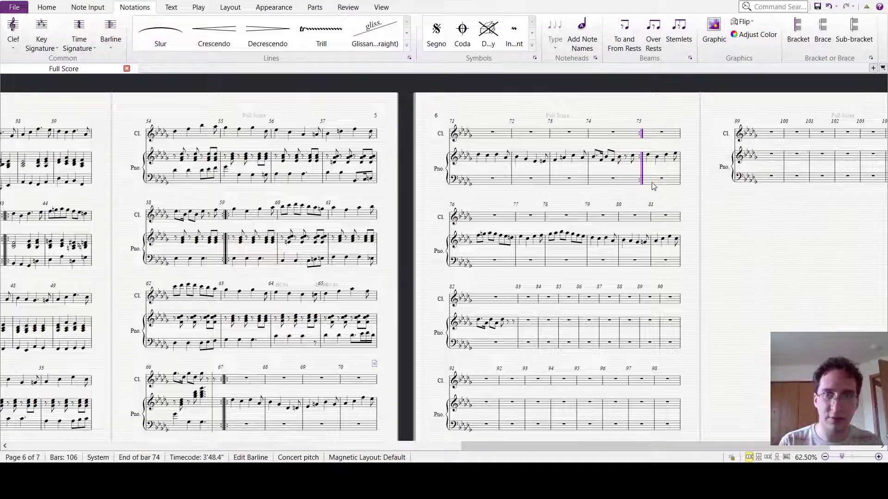
{"action": "left_click", "coordinate": [654, 184]}
{"action": "left_click", "coordinate": [495, 344], "text": "shift"}
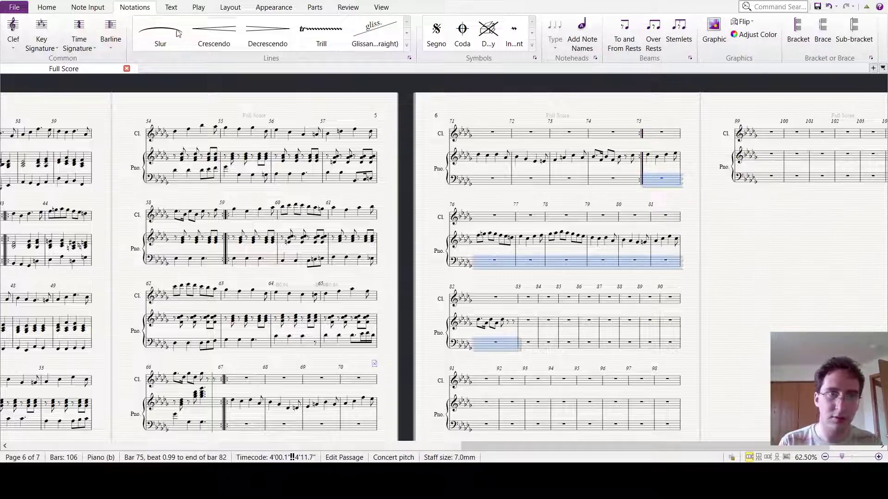
{"action": "left_click", "coordinate": [184, 77]}
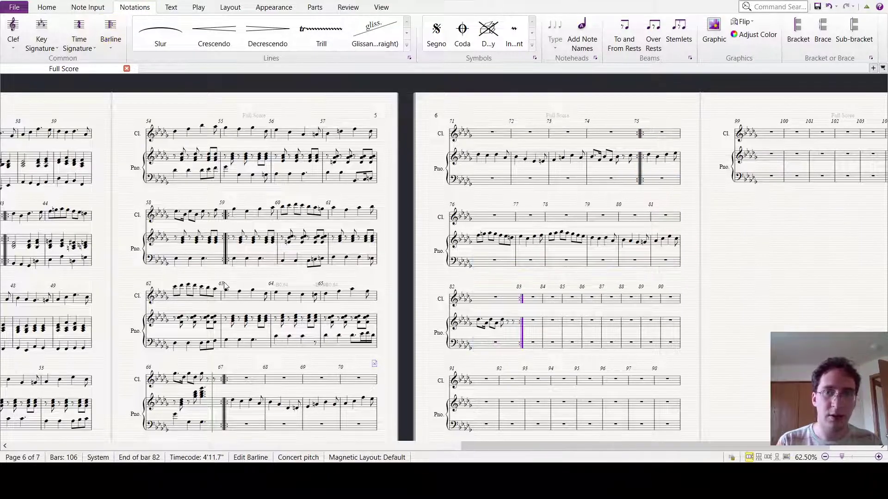
Step: Copy the lower piano staff of bars 1 to 16 into the lower piano staff starting at bar 67
{"action": "scroll", "coordinate": [224, 282], "scroll_direction": "left", "scroll_amount": 10}
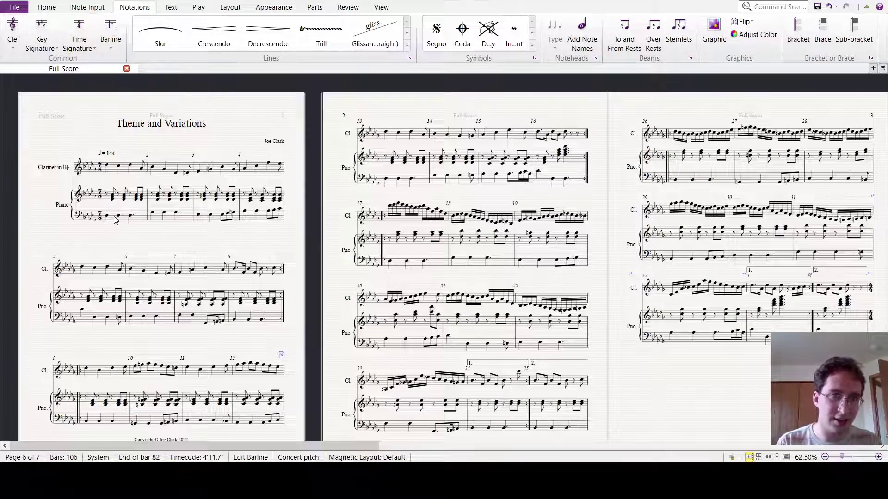
{"action": "left_click", "coordinate": [115, 220]}
{"action": "left_click", "coordinate": [547, 185], "text": "shift"}
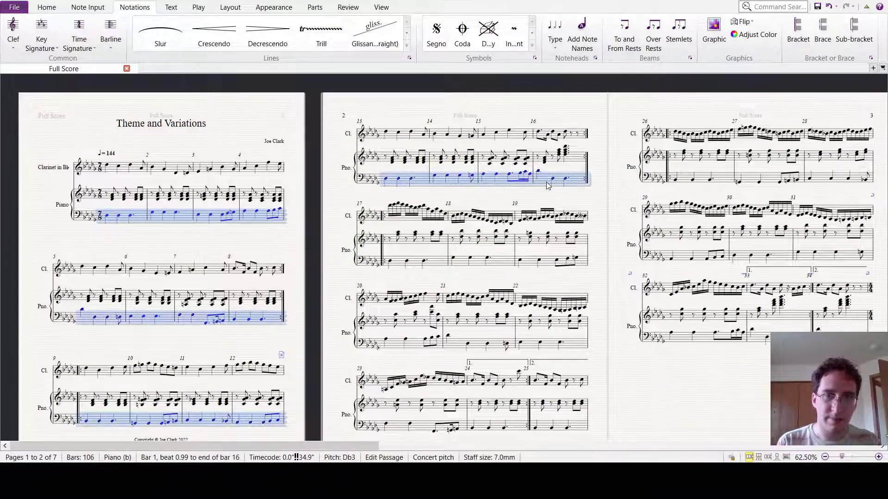
{"action": "scroll", "coordinate": [548, 186], "scroll_direction": "right", "scroll_amount": 12}
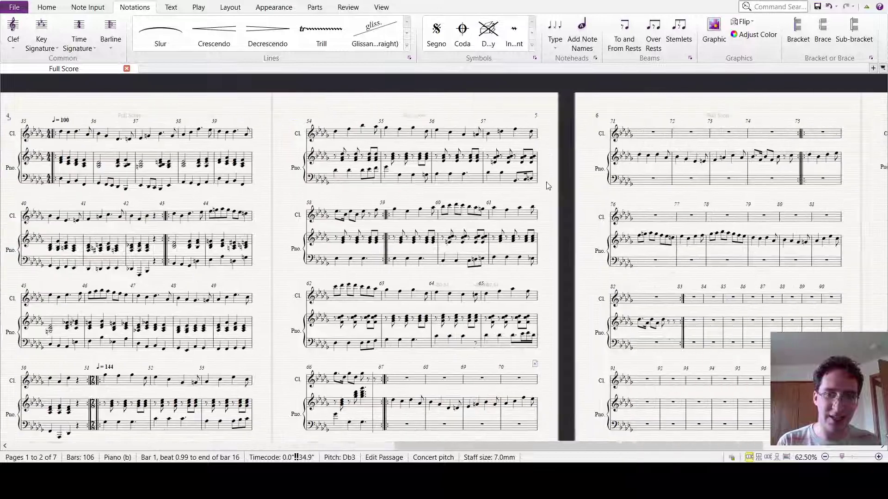
{"action": "left_click", "coordinate": [220, 427], "text": "alt"}
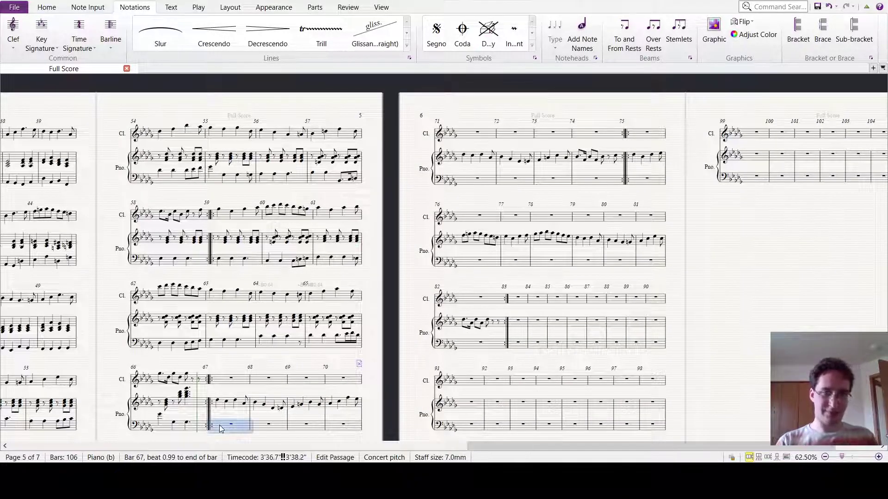
Step: Rewrite bar 67 of the lower piano staff as seven eighth notes alternating between Db3 and Db2
{"action": "left_click", "coordinate": [216, 427]}
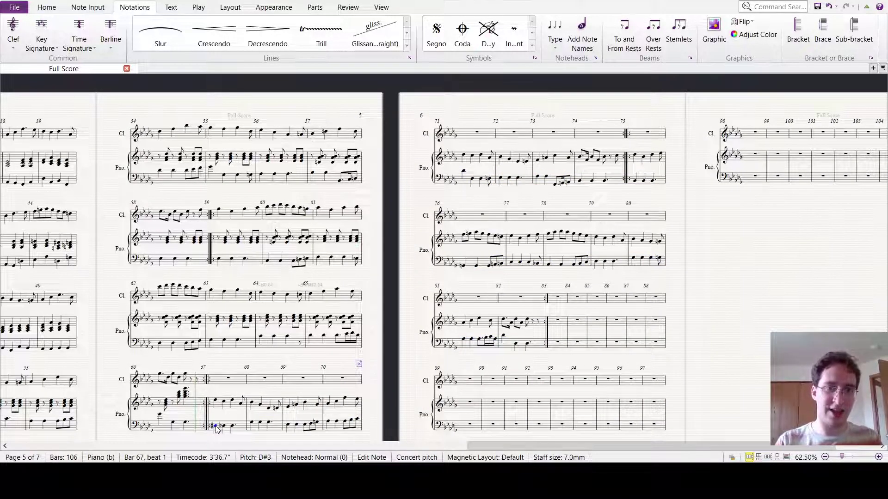
{"action": "key", "text": "Down"}
{"action": "key", "text": "Down"}
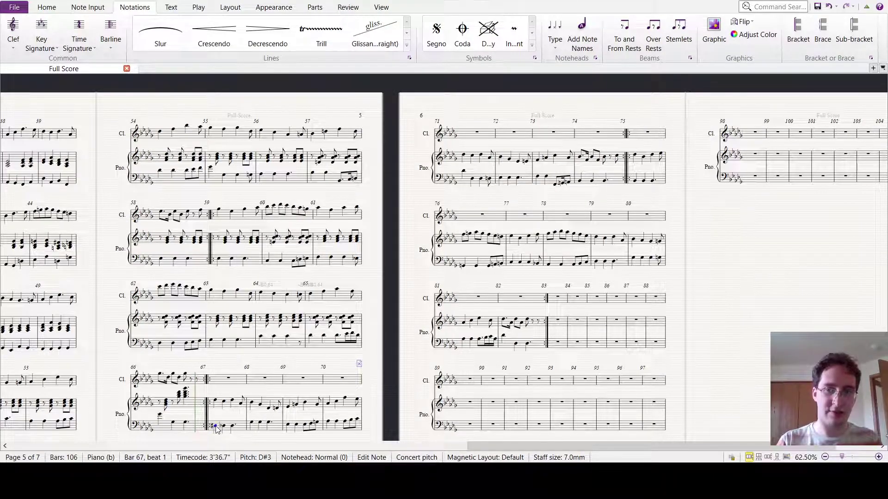
{"action": "key", "text": "ctrl+z"}
{"action": "key", "text": "3"}
{"action": "key", "text": "d"}
{"action": "key", "text": "ctrl+Down"}
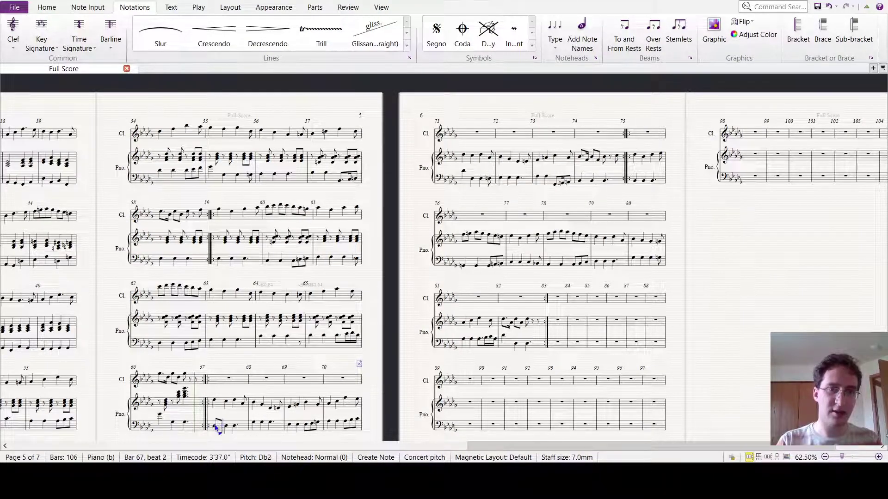
{"action": "key", "text": "d"}
{"action": "key", "text": "ctrl+Up"}
{"action": "key", "text": "d"}
{"action": "key", "text": "ctrl+Down"}
{"action": "key", "text": "d"}
{"action": "key", "text": "ctrl+Up"}
{"action": "key", "text": "d"}
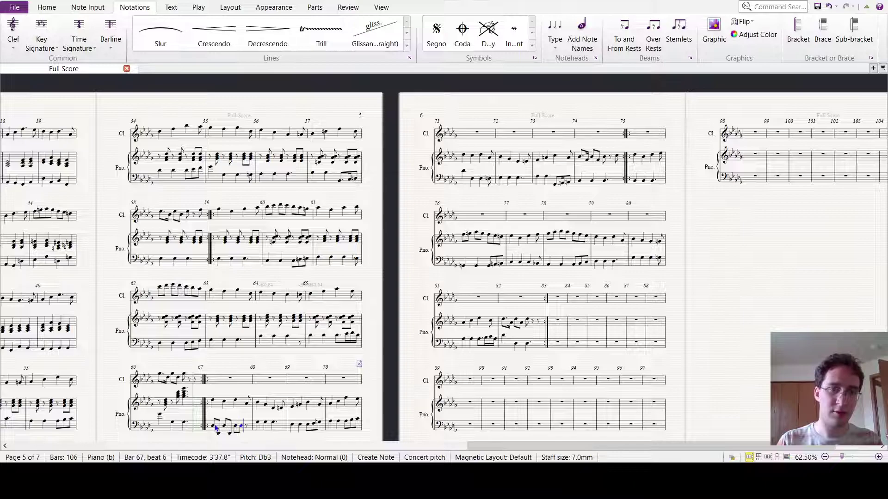
{"action": "key", "text": "d"}
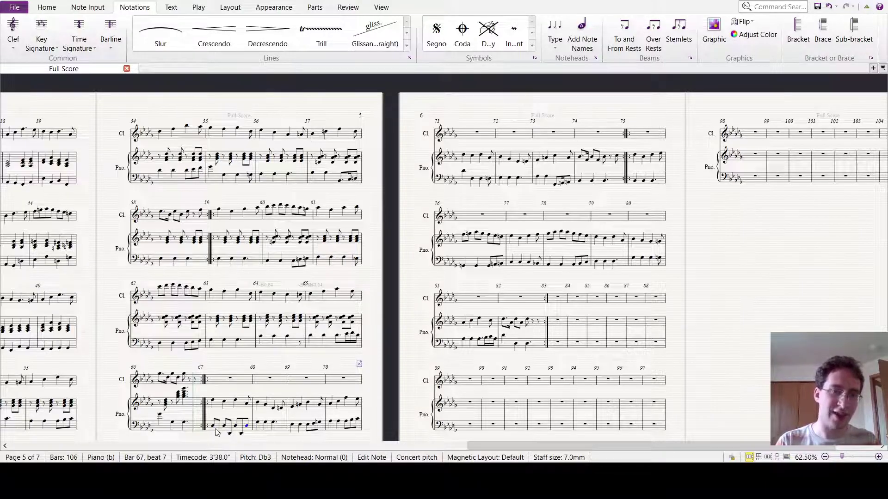
Step: Copy the octave pattern of bar 67 into bar 68 raised to start on Gb3, and into bar 69 raised to start on Eb3
{"action": "left_click", "coordinate": [216, 430]}
{"action": "key", "text": "ctrl+c"}
{"action": "left_click", "coordinate": [267, 427]}
{"action": "key", "text": "ctrl+v"}
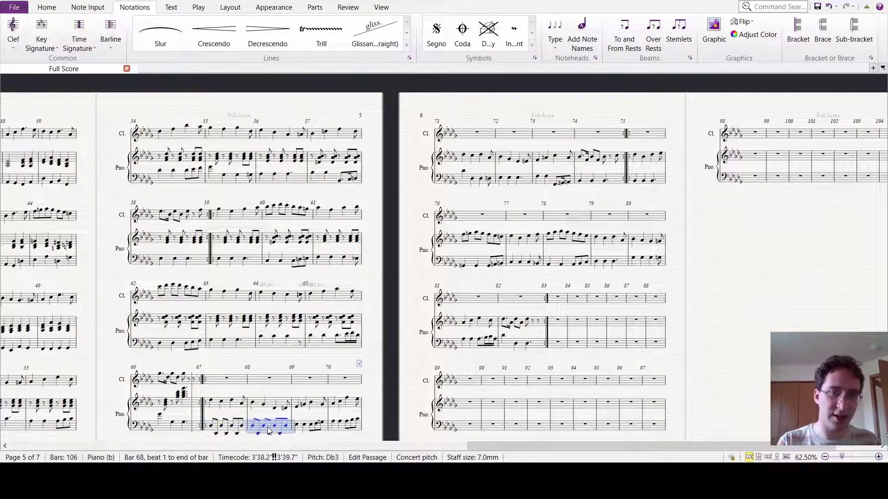
{"action": "key", "text": "Up"}
{"action": "key", "text": "Up"}
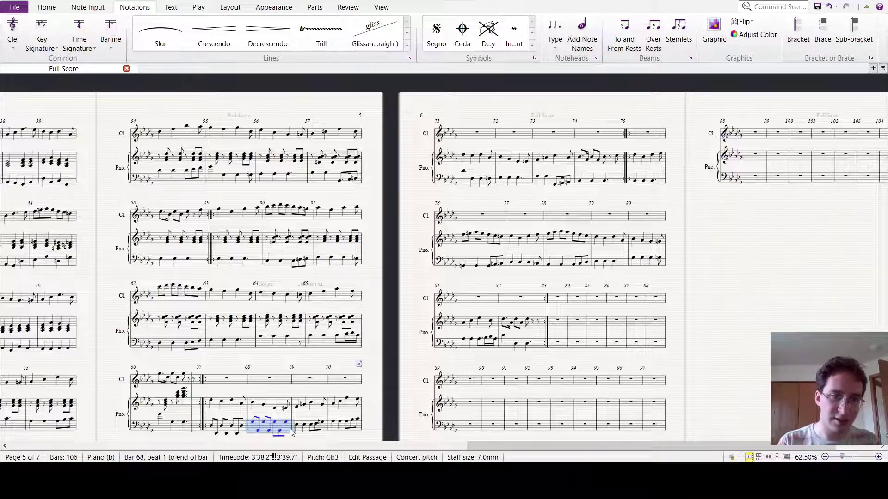
{"action": "left_click", "coordinate": [308, 432]}
{"action": "key", "text": "ctrl+v"}
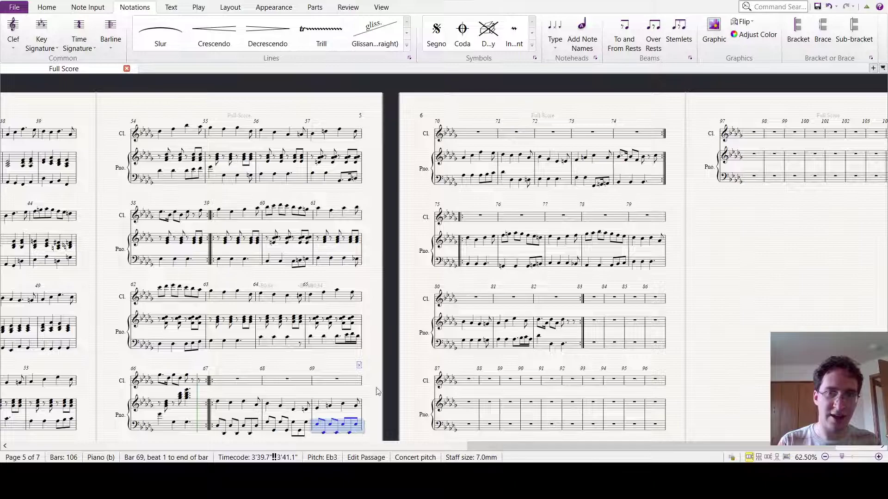
Step: Paste the octave pattern into bar 70 raised to start on Ab3, and into bar 71 starting on Db3
{"action": "left_click", "coordinate": [468, 185]}
{"action": "key", "text": "ctrl+v"}
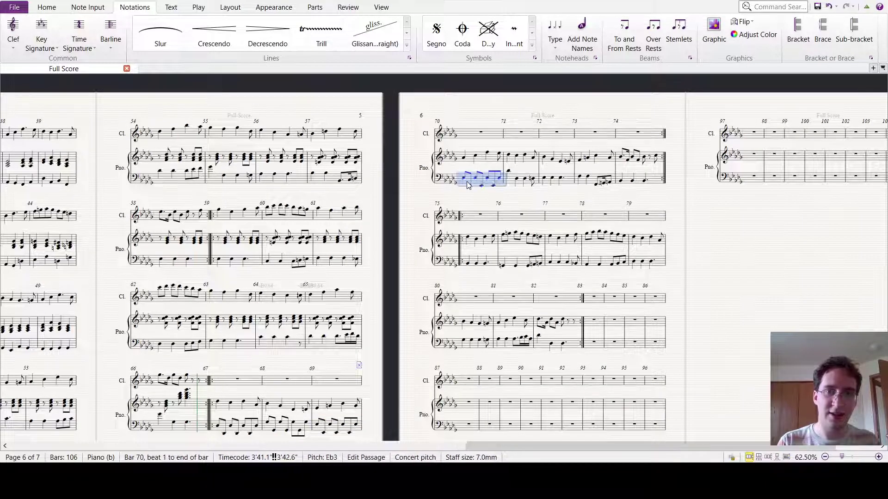
{"action": "key", "text": "Up"}
{"action": "key", "text": "Up"}
{"action": "key", "text": "Up"}
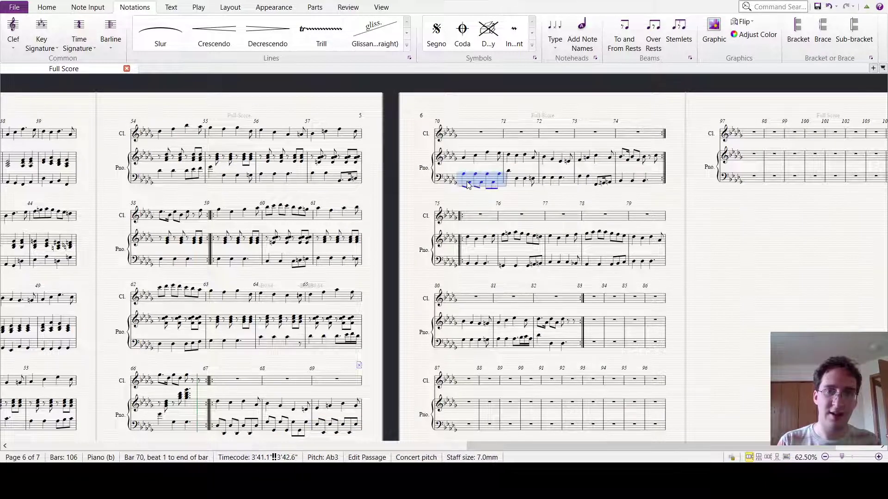
{"action": "left_click", "coordinate": [512, 183]}
{"action": "key", "text": "ctrl+v"}
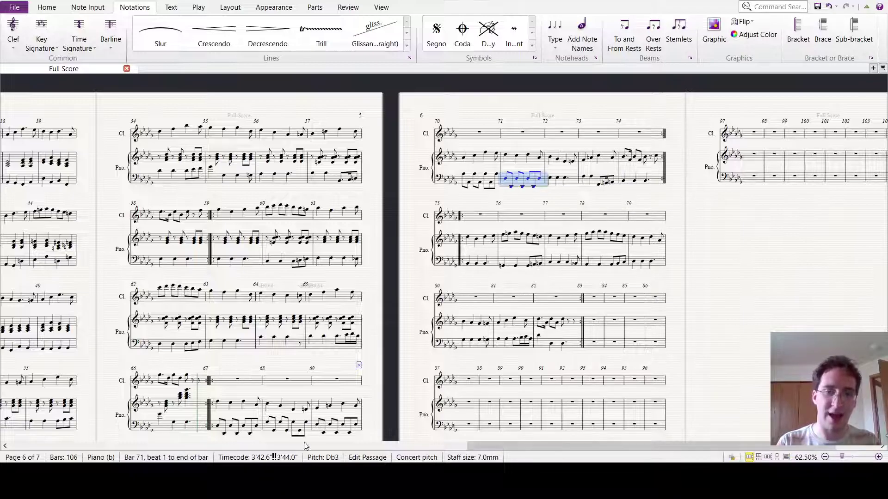
Step: Change the last two eighth notes of bar 69 in the lower piano staff to F3 and G natural
{"action": "left_click", "coordinate": [350, 434]}
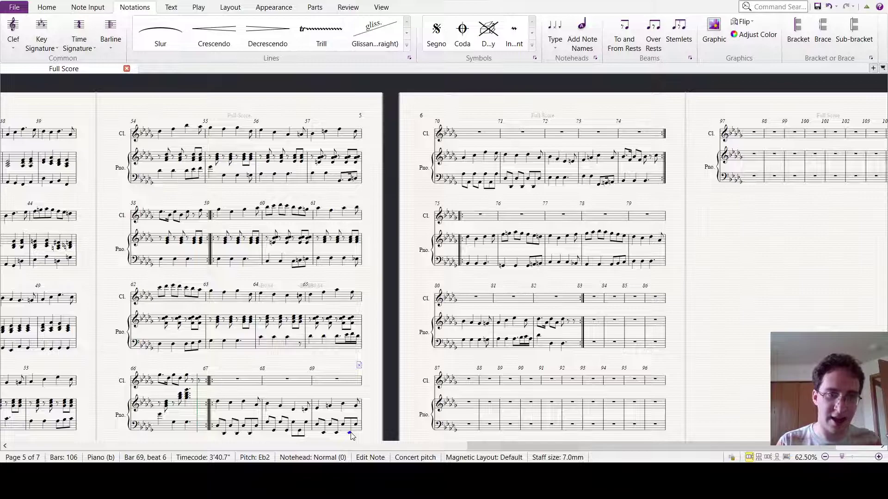
{"action": "key", "text": "f"}
{"action": "key", "text": "ctrl+Up"}
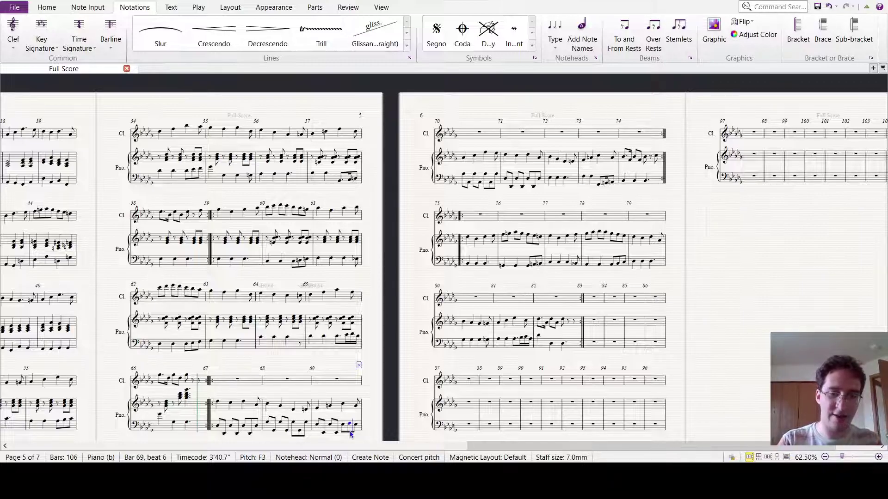
{"action": "key", "text": "KP_7"}
{"action": "key", "text": "g"}
{"action": "key", "text": "Right"}
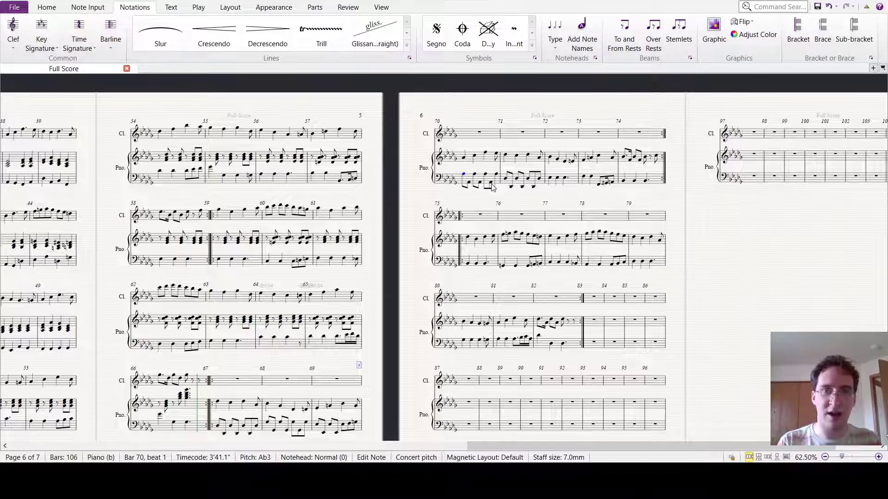
Step: Change the last two eighth notes of bar 70 in the lower piano staff to F3 and Eb3
{"action": "key", "text": "f"}
{"action": "key", "text": "ctrl+Up"}
{"action": "key", "text": "Right"}
{"action": "key", "text": "e"}
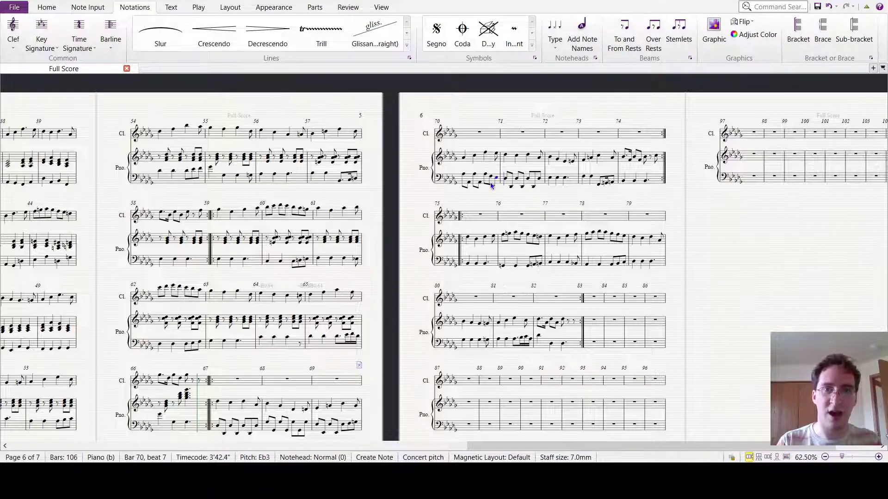
{"action": "key", "text": "Right"}
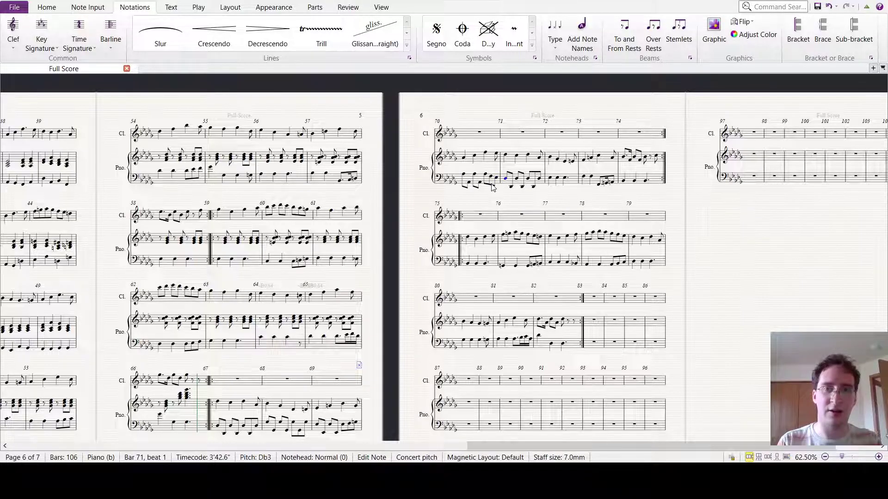
Step: Play back the piano passage from bar 67 to hear the new bass pattern
{"action": "left_click", "coordinate": [217, 403]}
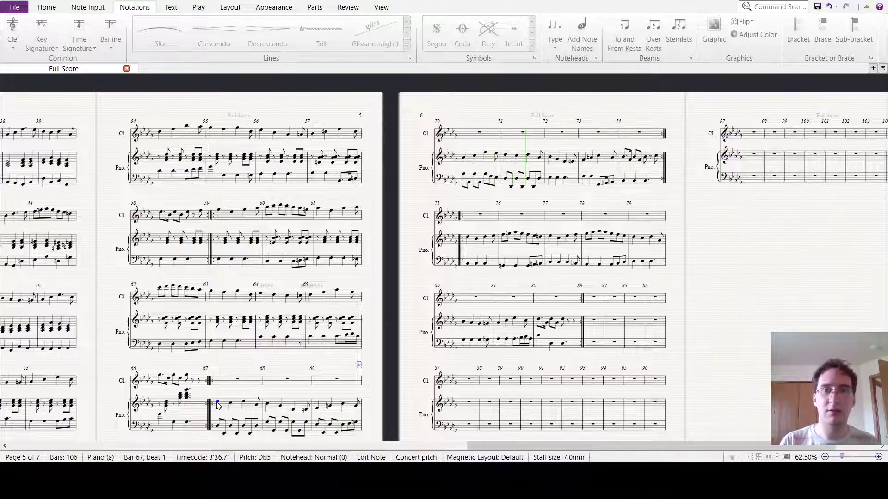
{"action": "key", "text": "space"}
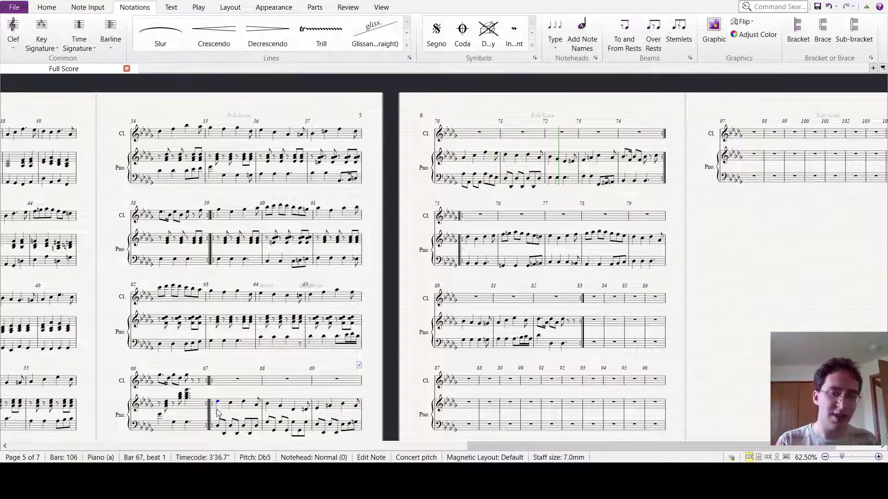
Step: Make the Db5 on beat 5 of bar 67 a dotted eighth, add a sixteenth after it, and play the passage back
{"action": "key", "text": "KP_3"}
{"action": "key", "text": "KP_Decimal"}
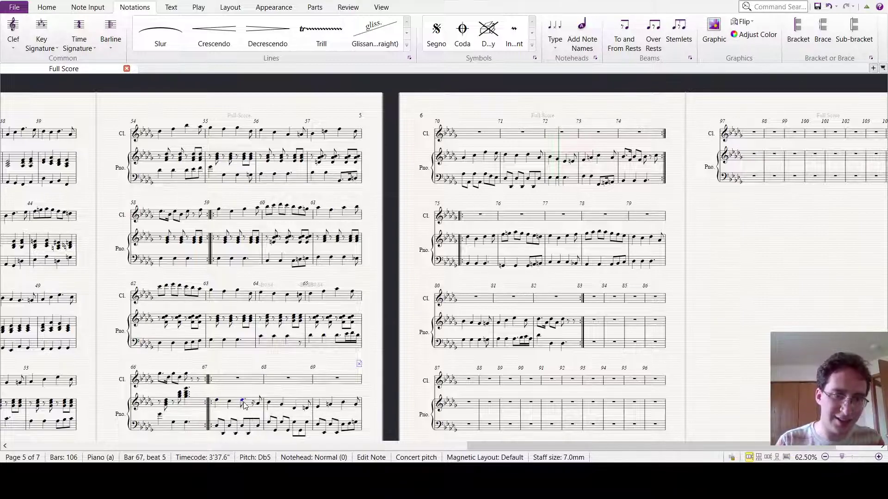
{"action": "key", "text": "Right"}
{"action": "key", "text": "b"}
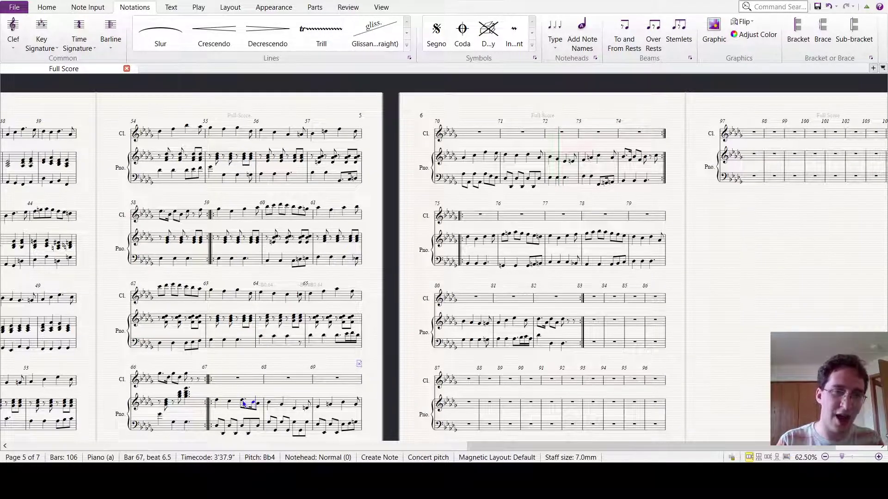
{"action": "key", "text": "Up"}
{"action": "key", "text": "Left"}
{"action": "key", "text": "Left"}
{"action": "key", "text": "Left"}
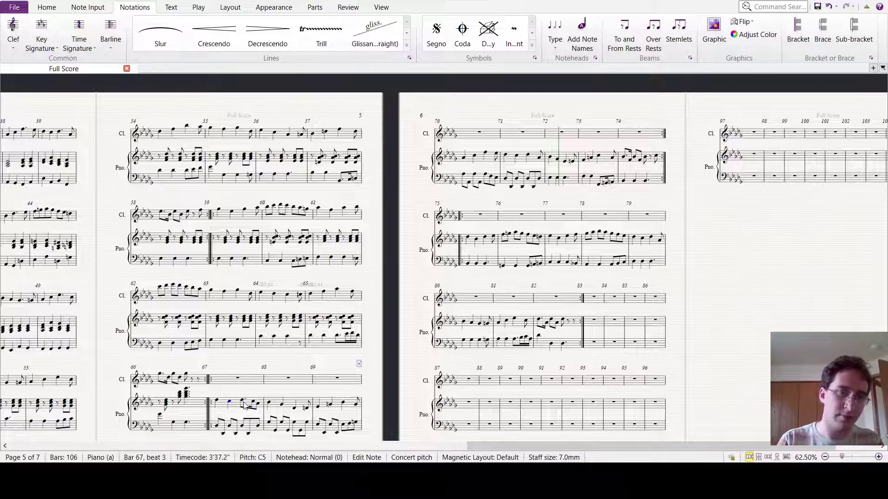
{"action": "key", "text": "p"}
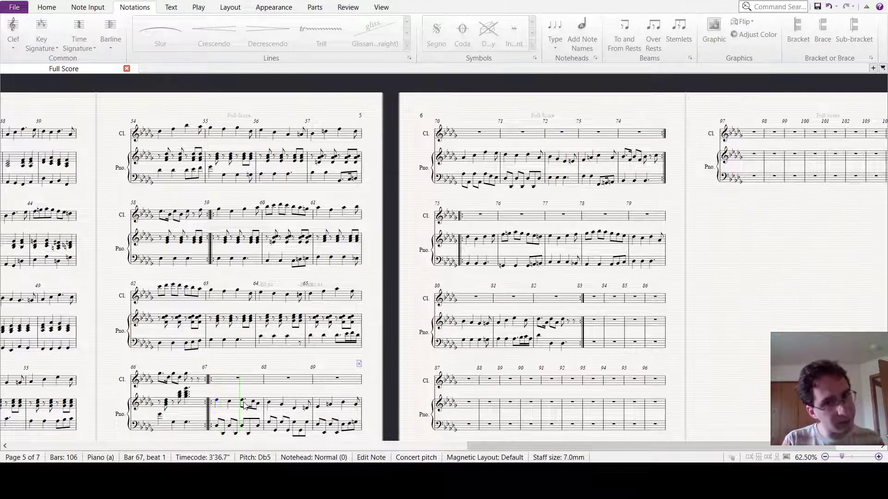
{"action": "key", "text": "space"}
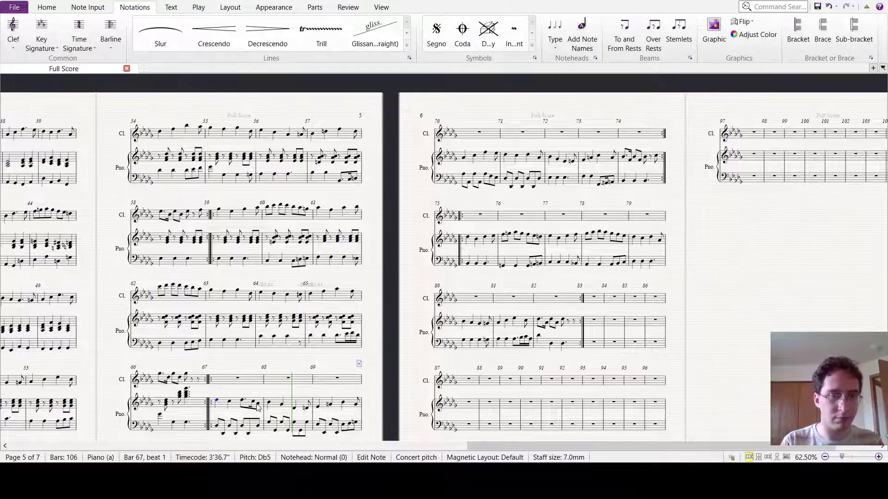
Step: Change the new sixteenth note in bar 67 of the upper piano staff to F4 and play the passage back
{"action": "key", "text": "Right"}
{"action": "key", "text": "Right"}
{"action": "key", "text": "Right"}
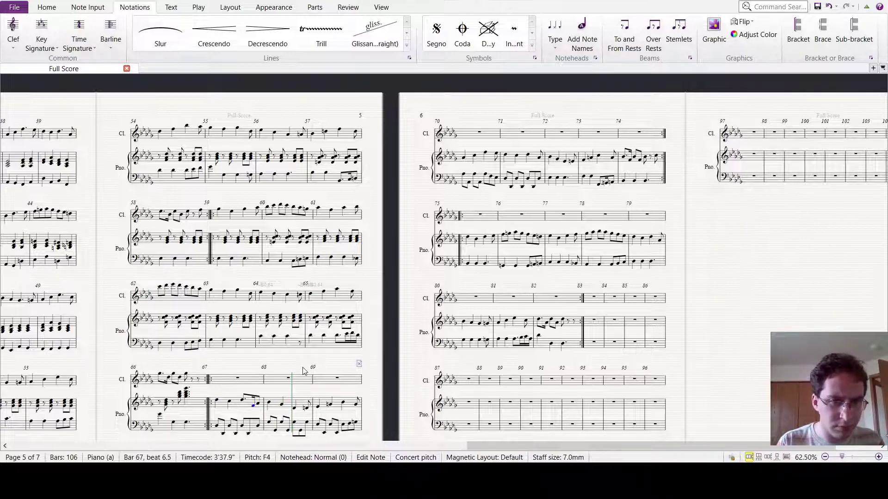
{"action": "key", "text": "Left"}
{"action": "key", "text": "Left"}
{"action": "key", "text": "Left"}
{"action": "key", "text": "p"}
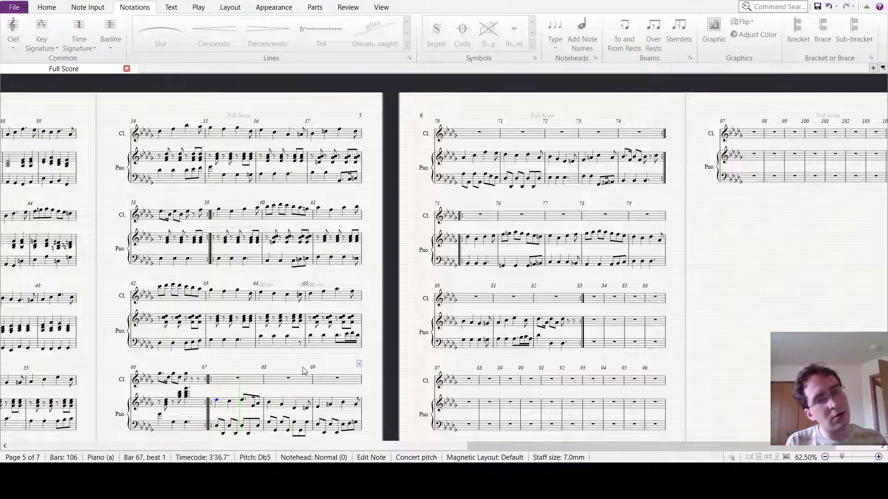
{"action": "key", "text": "space"}
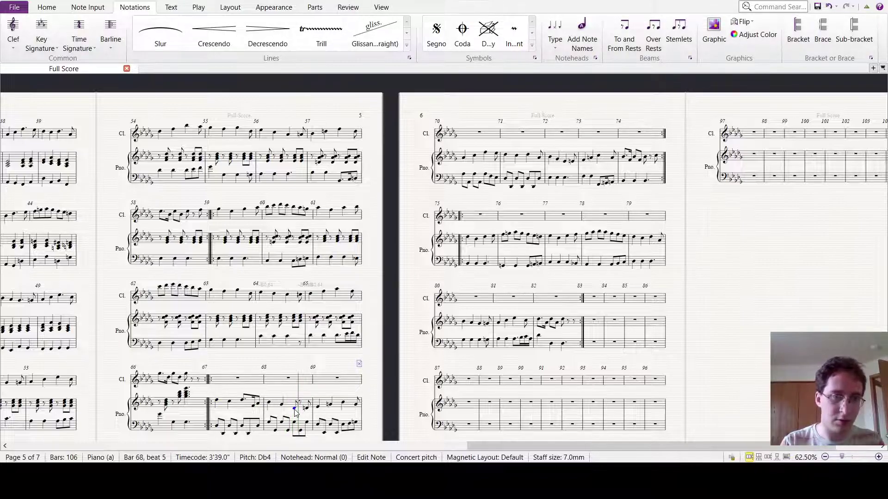
Step: Make the Db4 on beat 5 of bar 68 a dotted eighth and add a sixteenth note after it
{"action": "key", "text": "KP_Decimal"}
{"action": "key", "text": "Right"}
{"action": "key", "text": "b"}
Step: Give beat 5 of bar 69 in the upper piano staff the same dotted rhythm, filling beat 6.5 with a sixteenth-note A
{"action": "key", "text": "Right"}
{"action": "key", "text": "Right"}
{"action": "key", "text": "Right"}
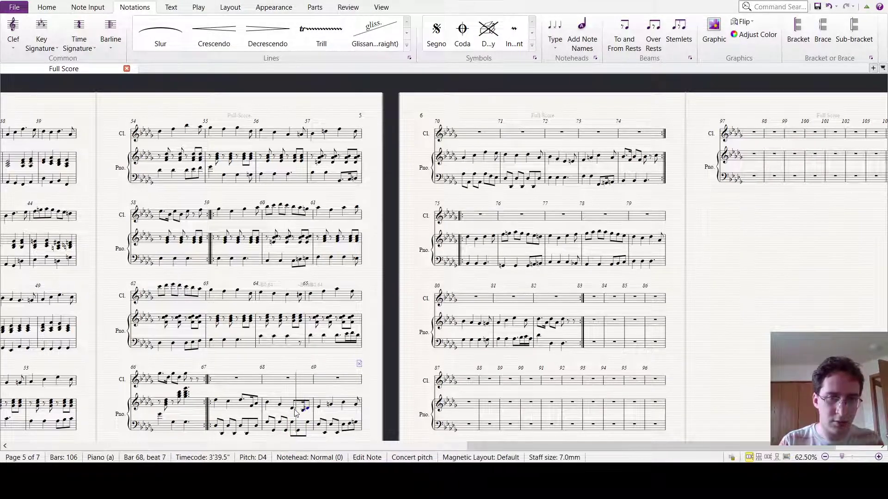
{"action": "key", "text": "Right"}
{"action": "key", "text": "KP_Decimal"}
{"action": "key", "text": "Right"}
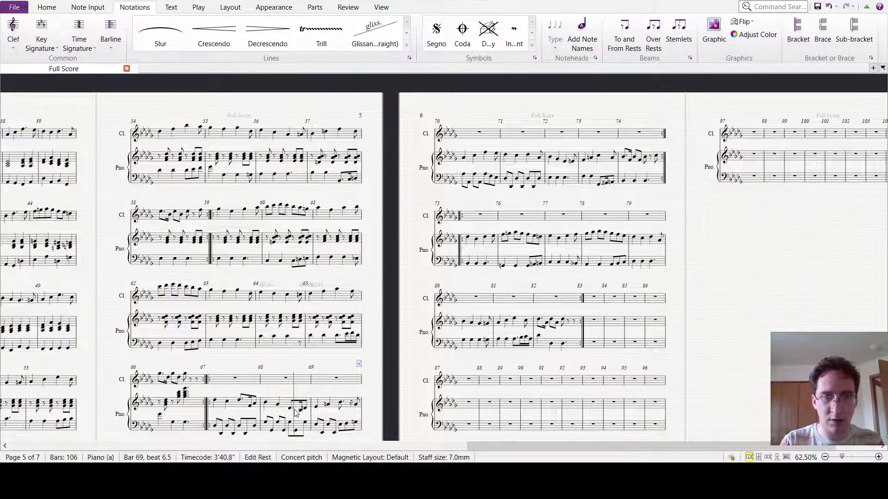
{"action": "key", "text": "a"}
Step: Make the F5 on beat 5 of bar 70 a dotted eighth and add a sixteenth-note Gb5 after it
{"action": "key", "text": "Right"}
{"action": "key", "text": "Right"}
{"action": "key", "text": "b"}
{"action": "key", "text": "f"}
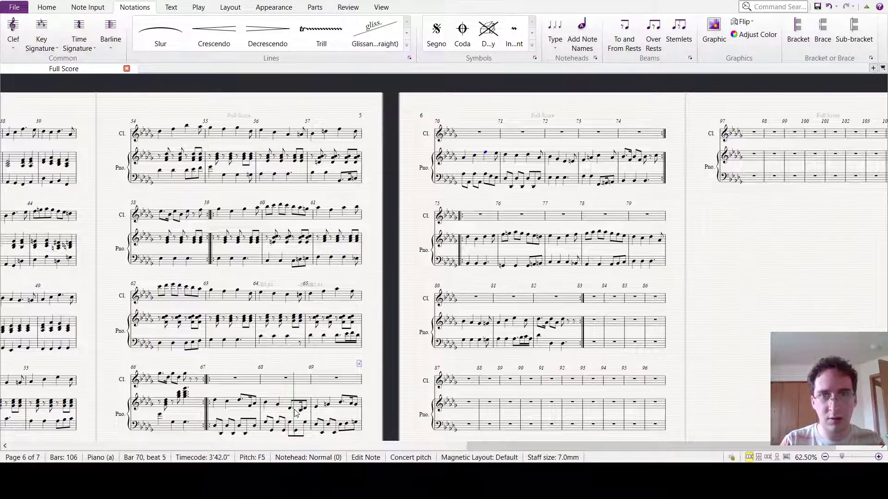
{"action": "key", "text": "e"}
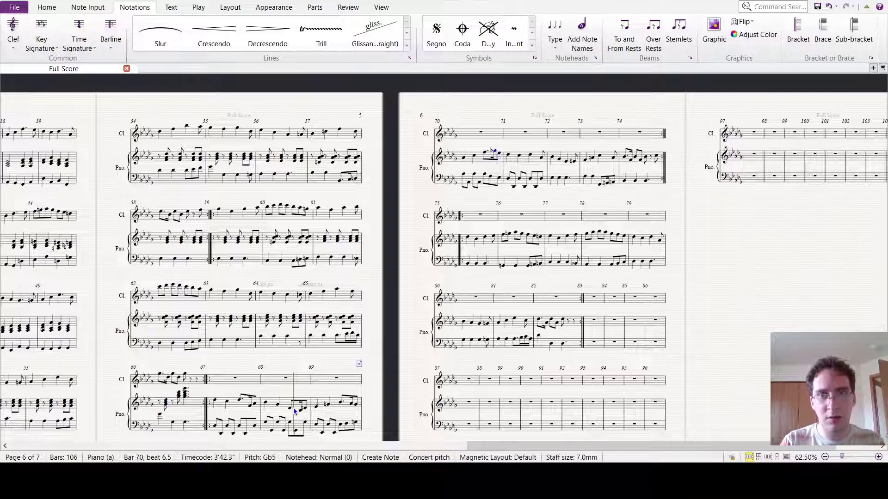
Step: Make the Db5 on beat 5 of bar 71 a dotted eighth and follow it with a sixteenth-note Bb4
{"action": "key", "text": "Right"}
{"action": "key", "text": "Right"}
{"action": "key", "text": "Right"}
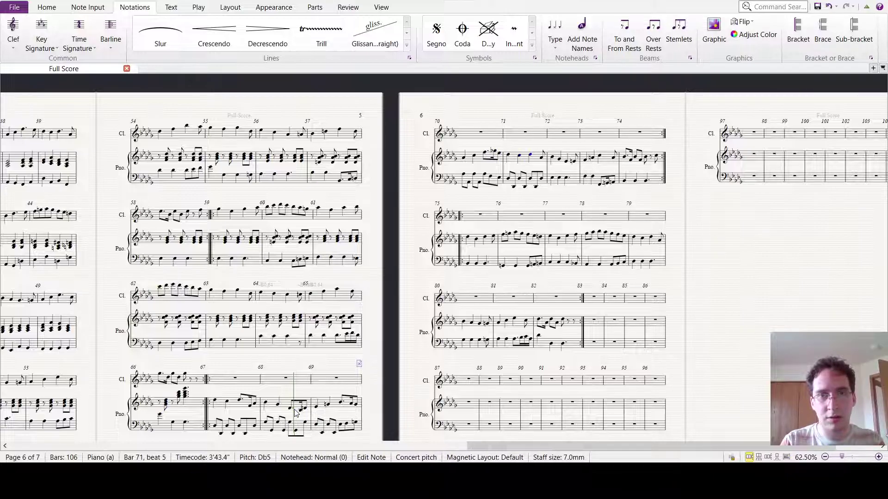
{"action": "key", "text": "KP_Decimal"}
{"action": "key", "text": "a"}
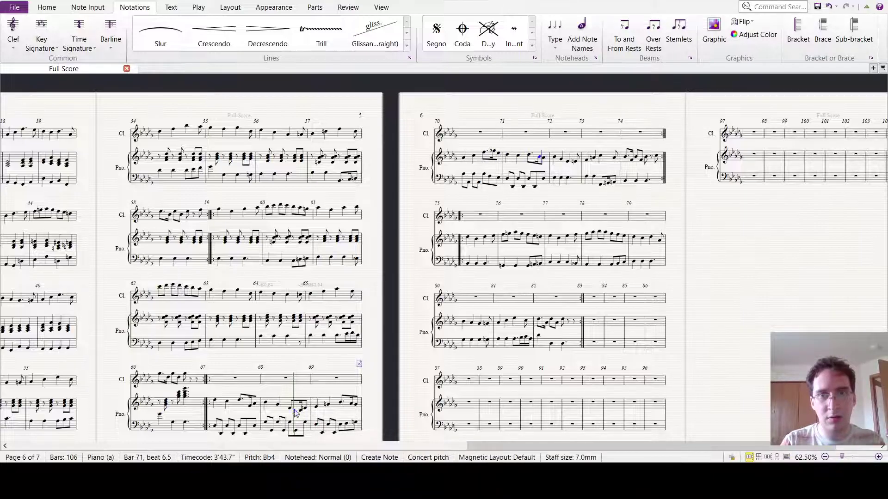
{"action": "key", "text": "b"}
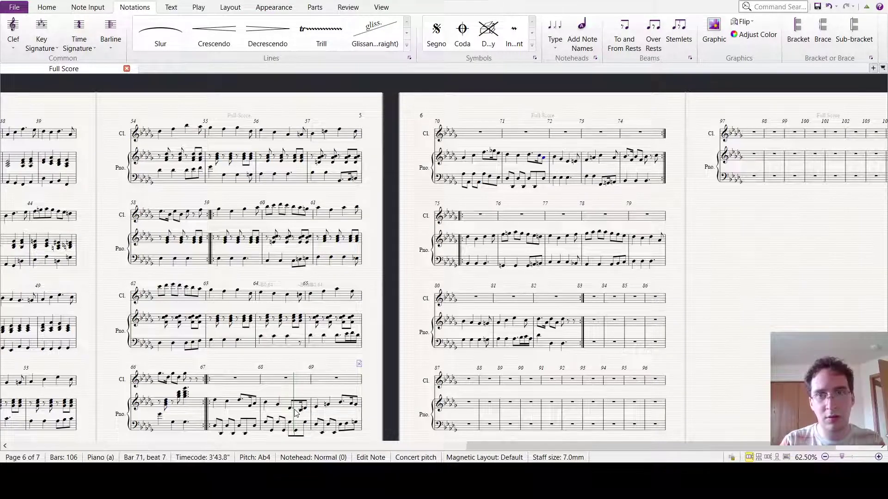
Step: Dot an eighth note on beat 5 of bar 72 in the upper piano staff, then enter a sixteenth E and raise it one step
{"action": "key", "text": "Right"}
{"action": "key", "text": "Right"}
{"action": "key", "text": "KP_3"}
{"action": "key", "text": "KP_Decimal"}
{"action": "key", "text": "Right"}
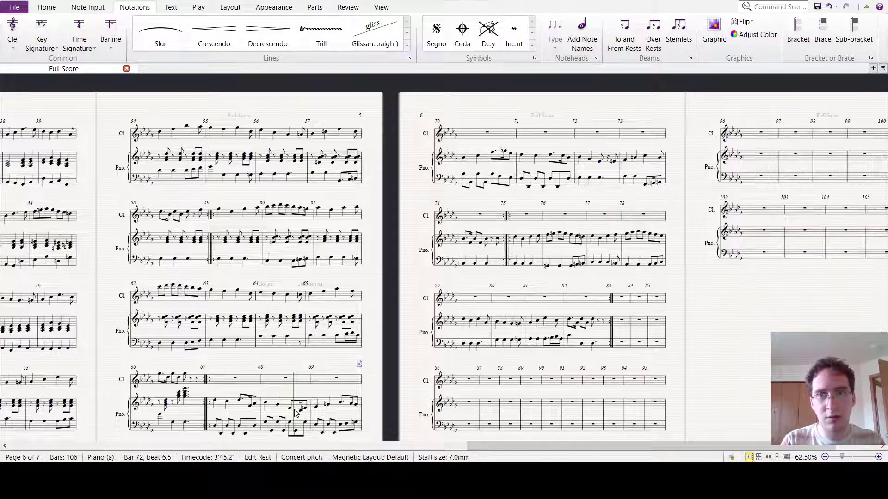
{"action": "key", "text": "e"}
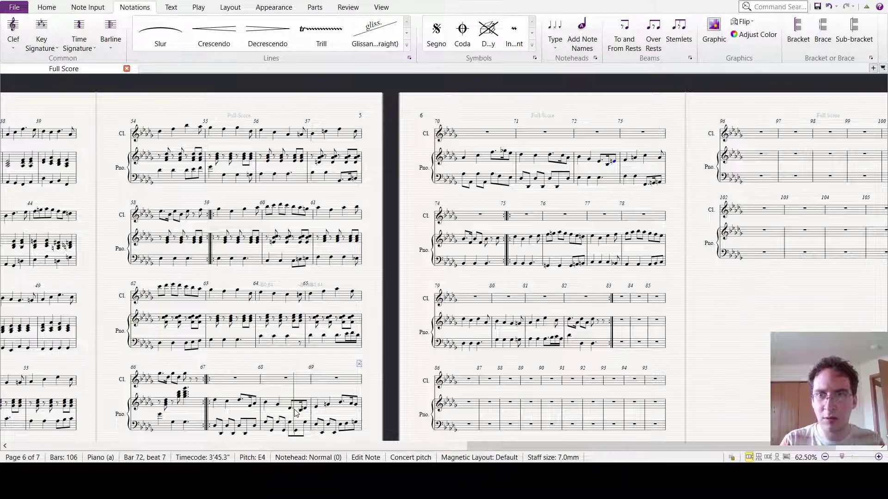
{"action": "key", "text": "Left"}
{"action": "key", "text": "Up"}
Step: Turn beat 5 of bar 73 in the upper piano staff into a dotted eighth followed by a sixteenth-note B flat
{"action": "key", "text": "Right"}
{"action": "key", "text": "Right"}
{"action": "key", "text": "Right"}
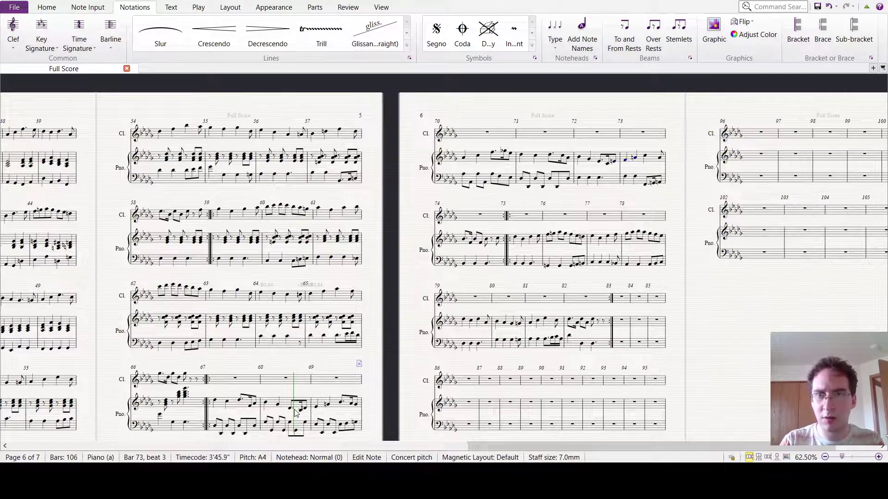
{"action": "key", "text": "Right"}
{"action": "key", "text": "KP_3"}
{"action": "key", "text": "KP_Decimal"}
{"action": "key", "text": "Right"}
{"action": "key", "text": "b"}
{"action": "key", "text": "Right"}
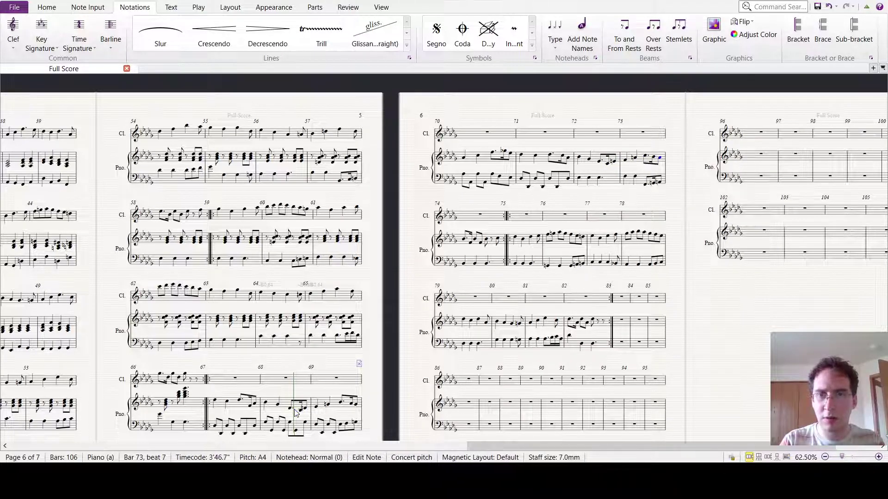
Step: Rework the upper piano melody in bar 74, entering F4 on beat 3
{"action": "key", "text": "Right"}
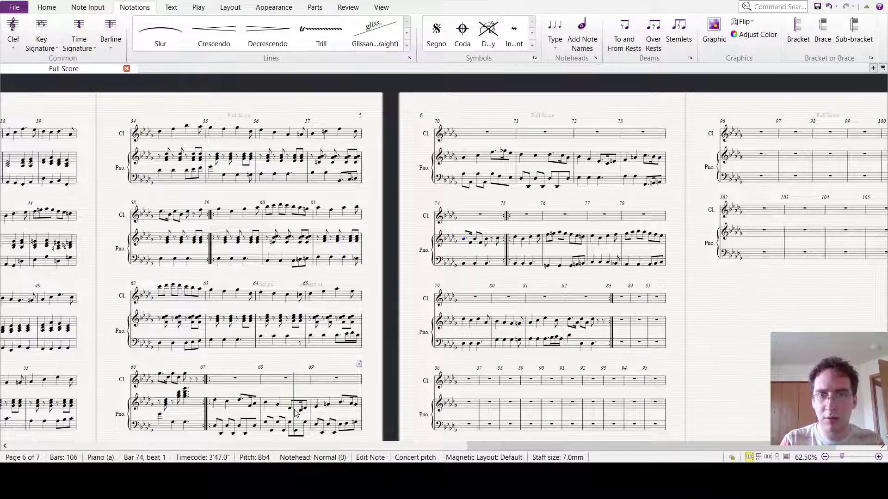
{"action": "key", "text": "Right"}
{"action": "key", "text": "KP_Enter"}
{"action": "key", "text": "Right"}
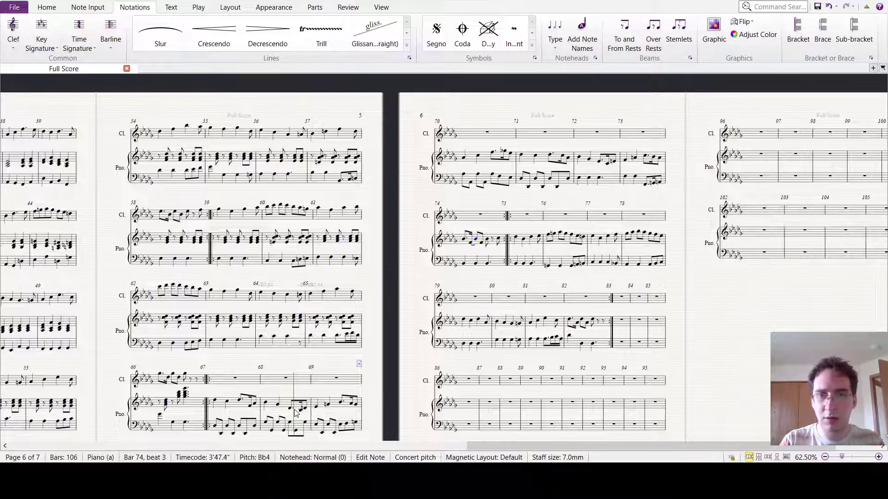
{"action": "key", "text": "b"}
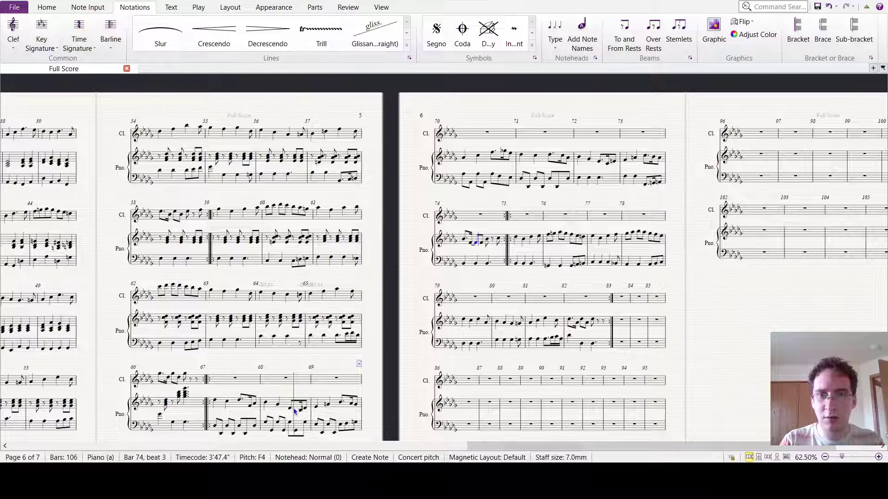
{"action": "key", "text": "b"}
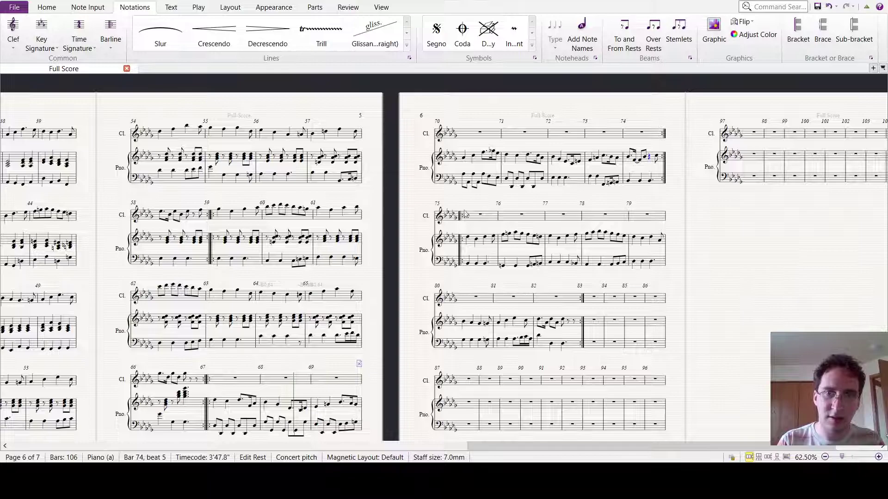
Step: Repeat the octave pattern of bar 71 into bars 72 and 73 of the lower piano staff, raised to Eb3 and F3
{"action": "left_click", "coordinate": [520, 182]}
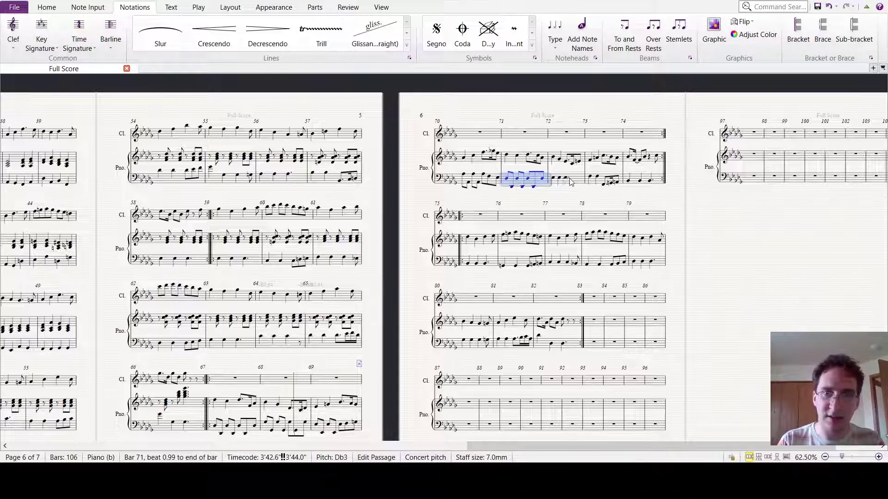
{"action": "key", "text": "r"}
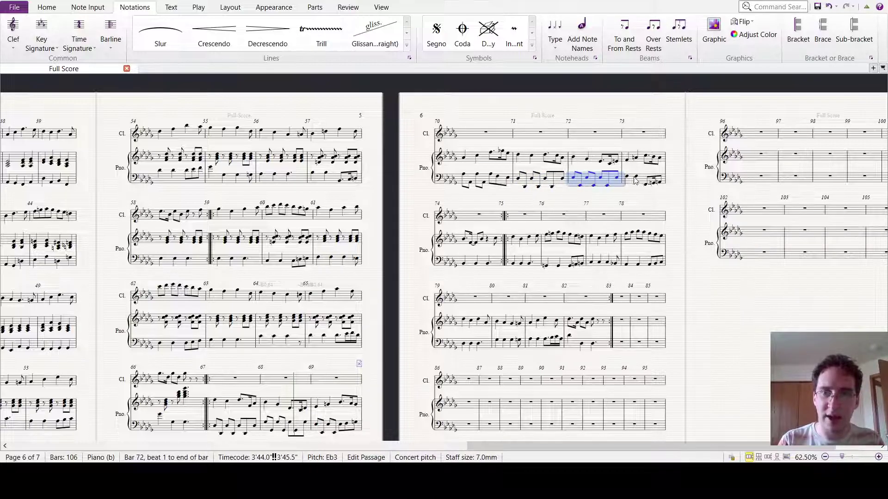
{"action": "key", "text": "r"}
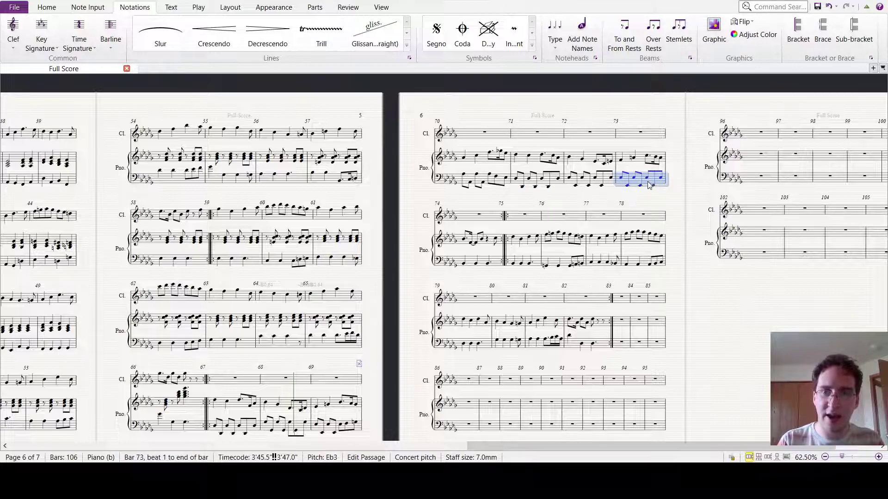
Step: Change the last two eighth notes of bar 73 in the lower piano staff, ending on A natural
{"action": "left_click", "coordinate": [646, 177]}
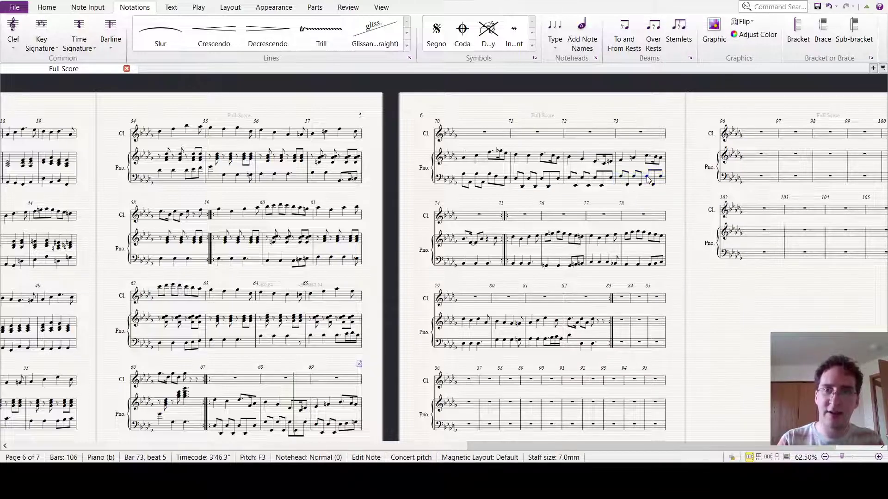
{"action": "key", "text": "Right"}
{"action": "key", "text": "Right"}
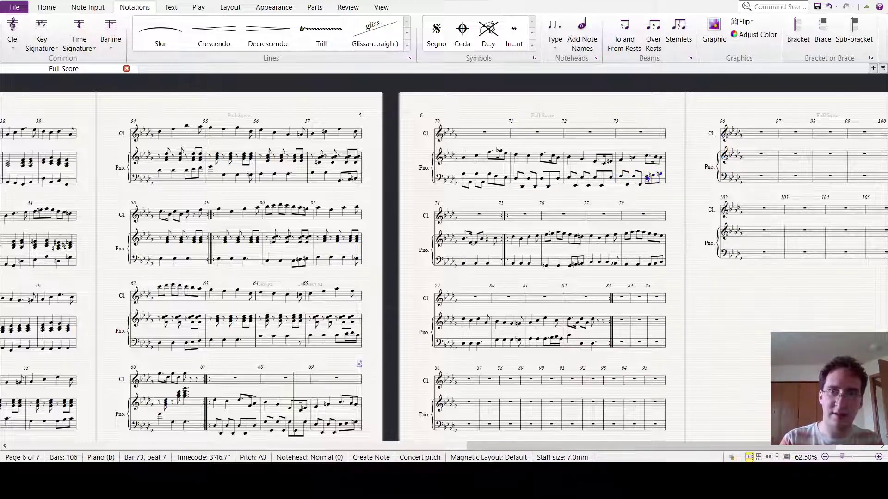
{"action": "key", "text": "Escape"}
Step: Paste the octave pattern into bar 74 of the lower piano staff and raise it five steps to start on Bb3
{"action": "left_click", "coordinate": [471, 265]}
{"action": "key", "text": "ctrl+v"}
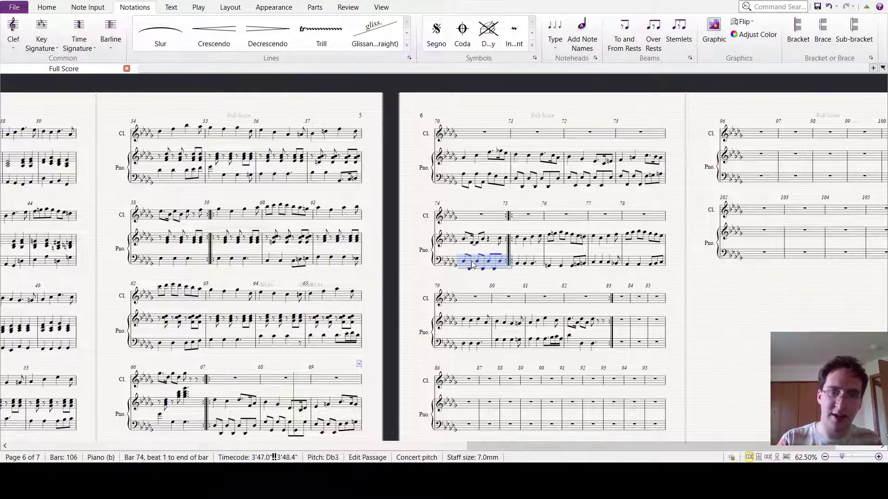
{"action": "key", "text": "Up"}
{"action": "key", "text": "Up"}
{"action": "key", "text": "Up"}
{"action": "key", "text": "Up"}
{"action": "key", "text": "Up"}
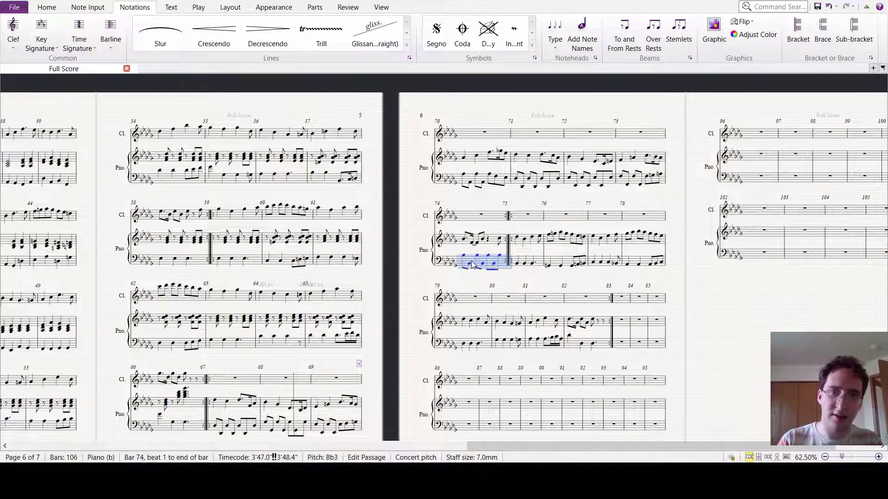
Step: Paste the octave pattern into bars 75 and 76 of the lower piano staff, raising bar 76 to start on G natural
{"action": "left_click", "coordinate": [530, 263]}
{"action": "key", "text": "ctrl+v"}
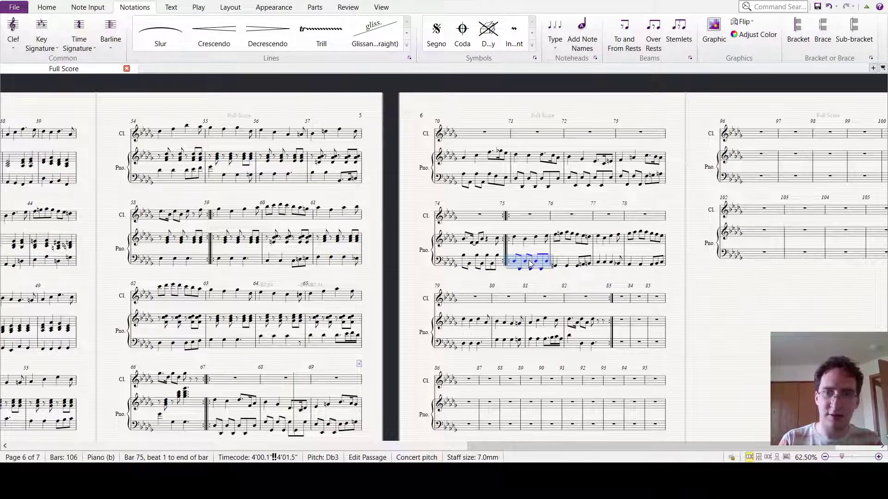
{"action": "left_click", "coordinate": [565, 263]}
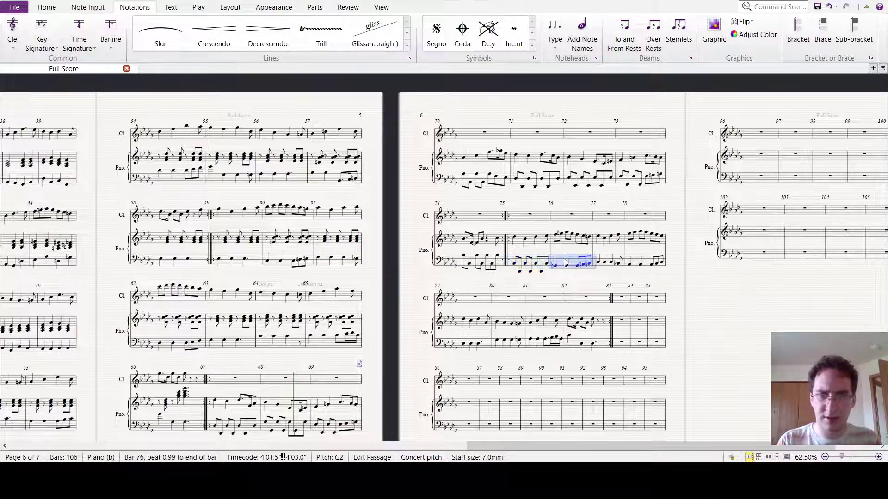
{"action": "key", "text": "ctrl+v"}
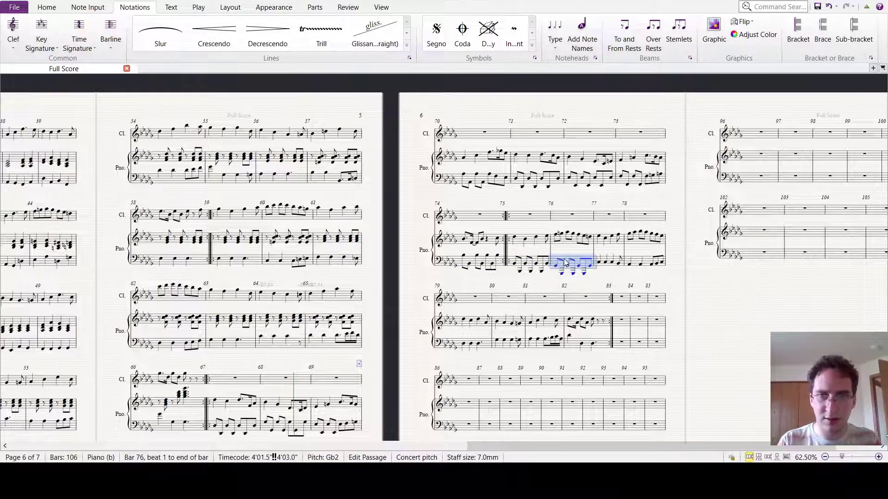
{"action": "key", "text": "Up"}
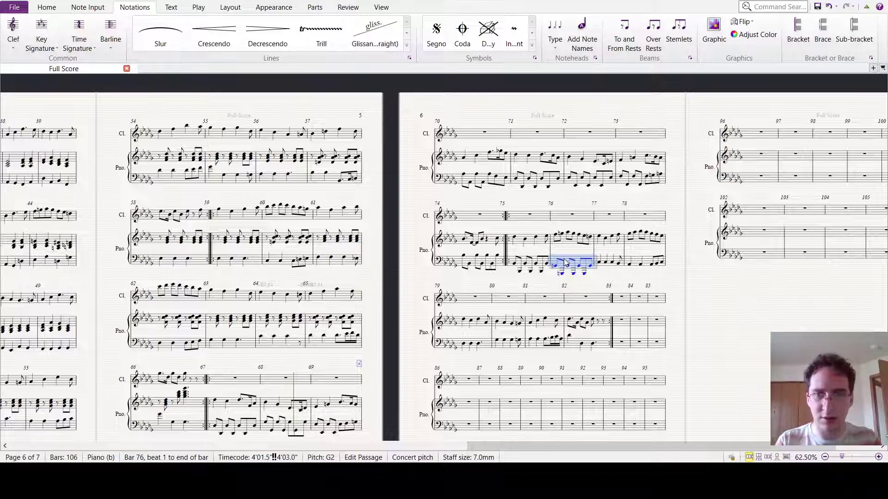
Step: Replace the last two notes of bar 76 in the lower piano staff with A and B natural
{"action": "left_click", "coordinate": [584, 274]}
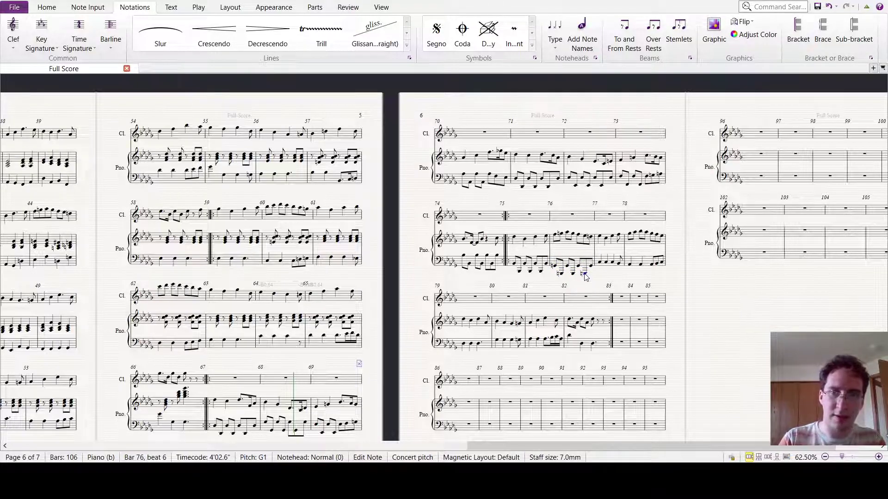
{"action": "key", "text": "a"}
{"action": "key", "text": "ctrl+Up"}
{"action": "key", "text": "b"}
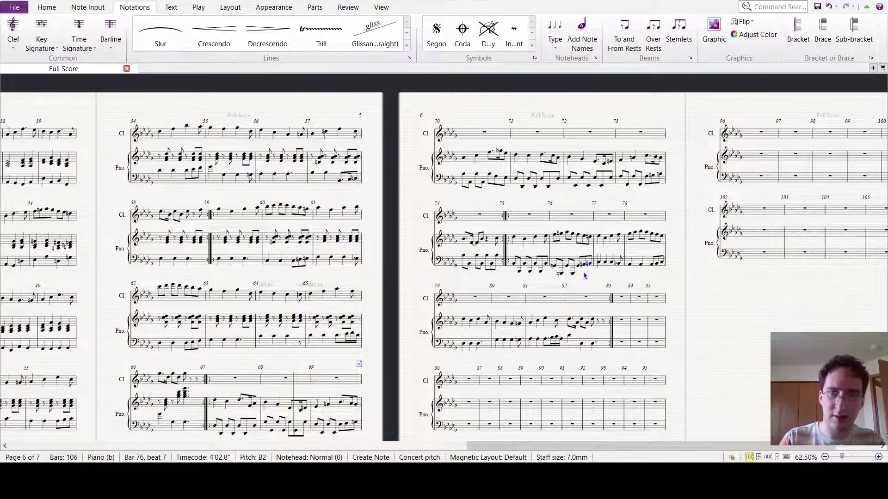
Step: Paste the octave pattern into bar 77 of the lower piano staff and lower it one step to start on C3
{"action": "key", "text": "Right"}
{"action": "key", "text": "ctrl+v"}
{"action": "key", "text": "Down"}
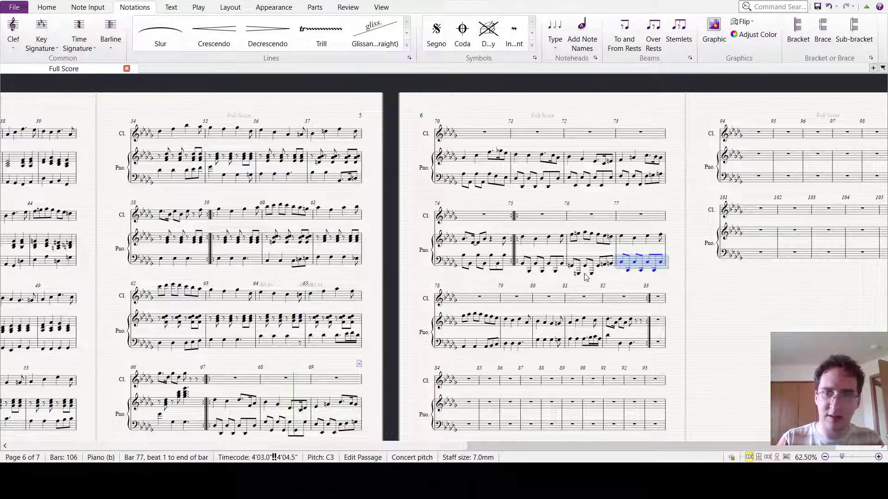
Step: Paste the octave pattern into bar 78 of the lower piano staff, lower it two steps to Ab2, and rework its ending to finish on C3
{"action": "left_click", "coordinate": [473, 345]}
{"action": "key", "text": "ctrl+v"}
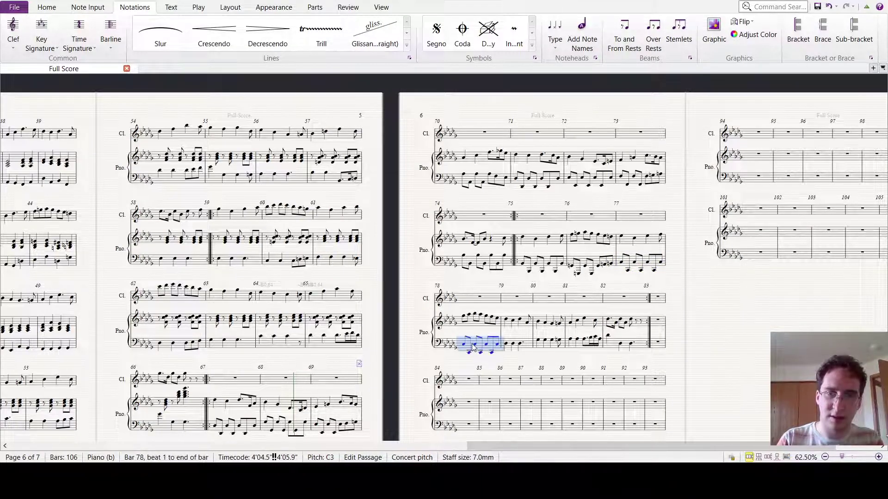
{"action": "key", "text": "Down"}
{"action": "key", "text": "Down"}
{"action": "left_click", "coordinate": [487, 348]}
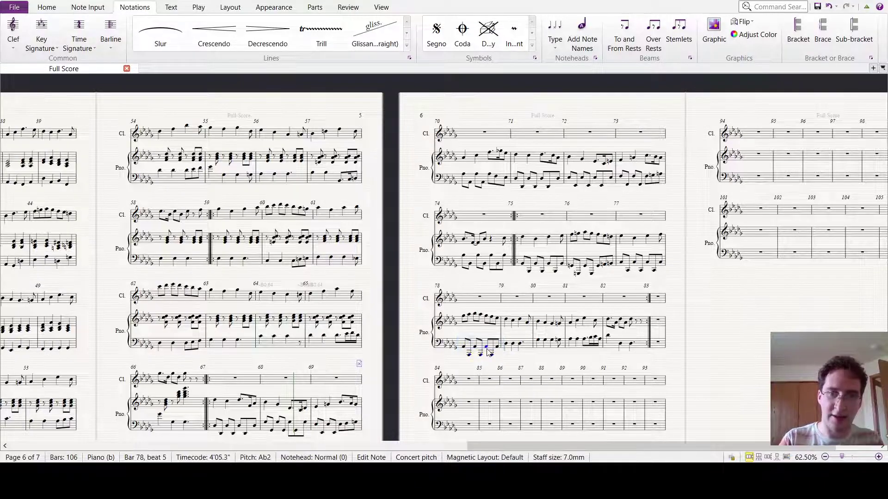
{"action": "key", "text": "Right"}
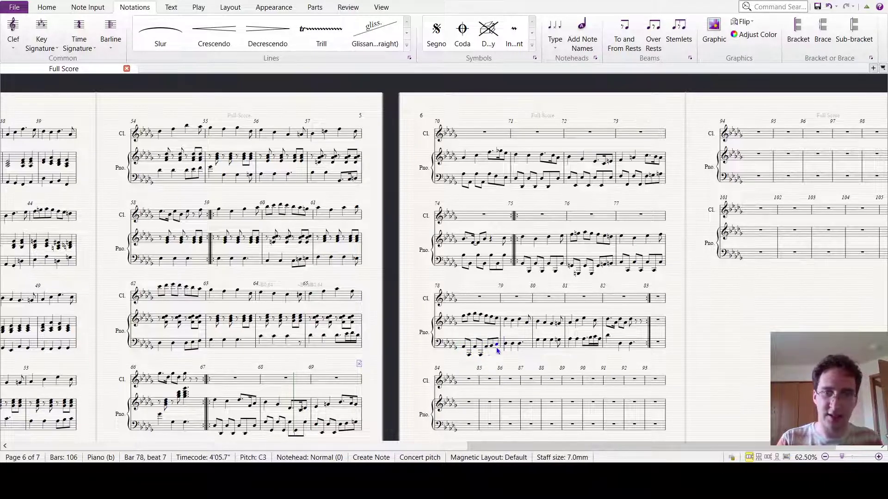
Step: Paste the octave pattern into bars 79 and 80 of the lower piano staff, with bar 80 starting on Gb3
{"action": "key", "text": "ctrl+v"}
{"action": "key", "text": "ctrl+z"}
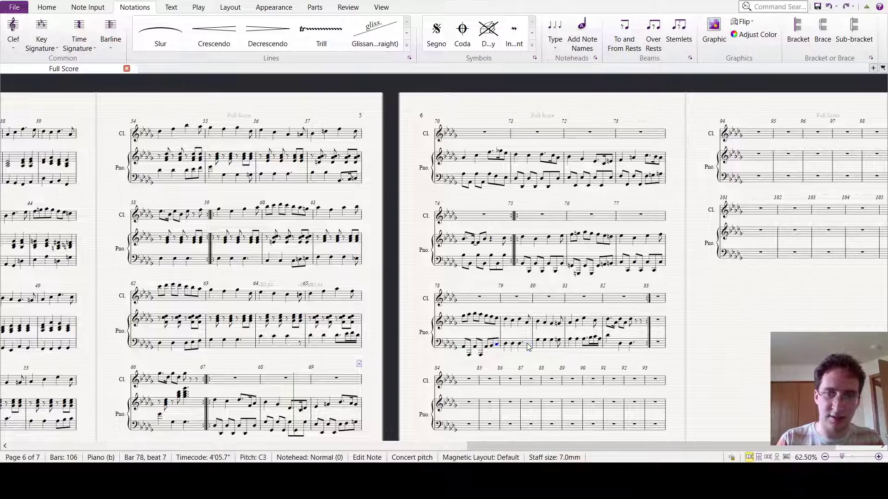
{"action": "key", "text": "Right"}
{"action": "key", "text": "ctrl+v"}
{"action": "key", "text": "r"}
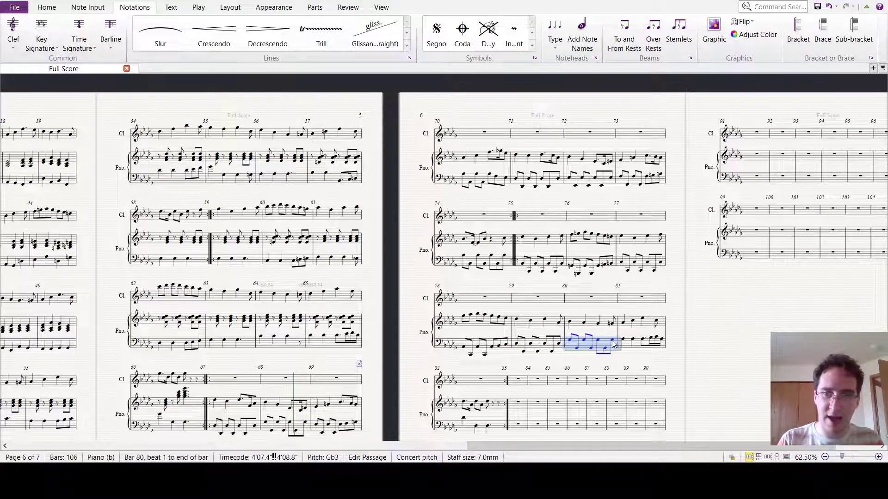
{"action": "key", "text": "Right"}
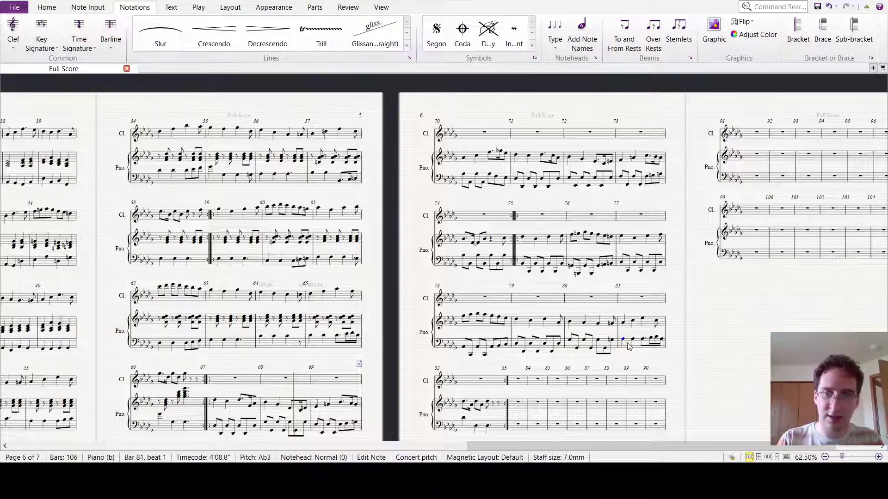
Step: Paste the octave pattern into bar 81 of the lower piano staff and raise it to start on Ab3
{"action": "left_click", "coordinate": [629, 347]}
{"action": "key", "text": "ctrl+v"}
{"action": "key", "text": "Up"}
{"action": "key", "text": "Up"}
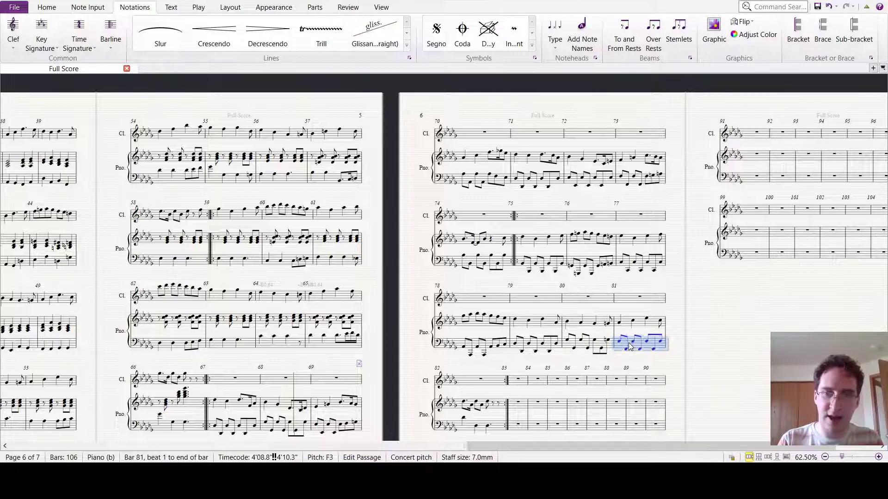
{"action": "key", "text": "Up"}
{"action": "key", "text": "Up"}
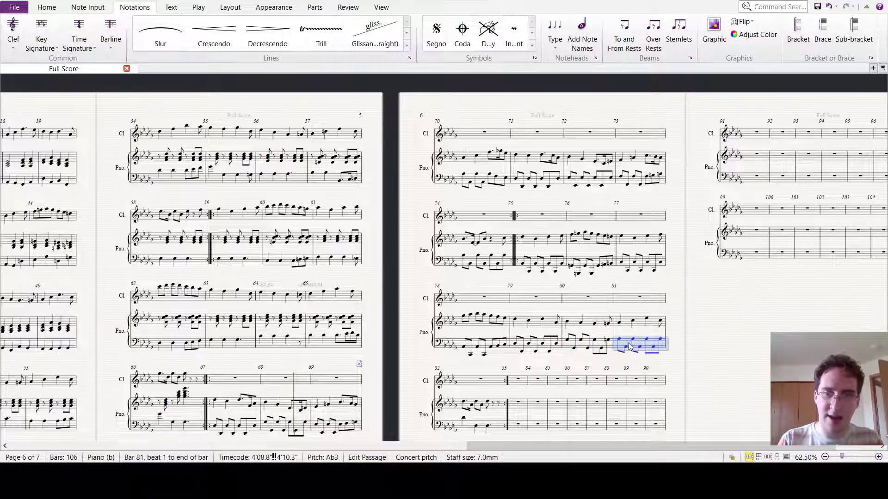
Step: Paste the octave pattern into bar 82 of the lower piano staff, starting on Db3
{"action": "left_click", "coordinate": [468, 427]}
{"action": "key", "text": "ctrl+v"}
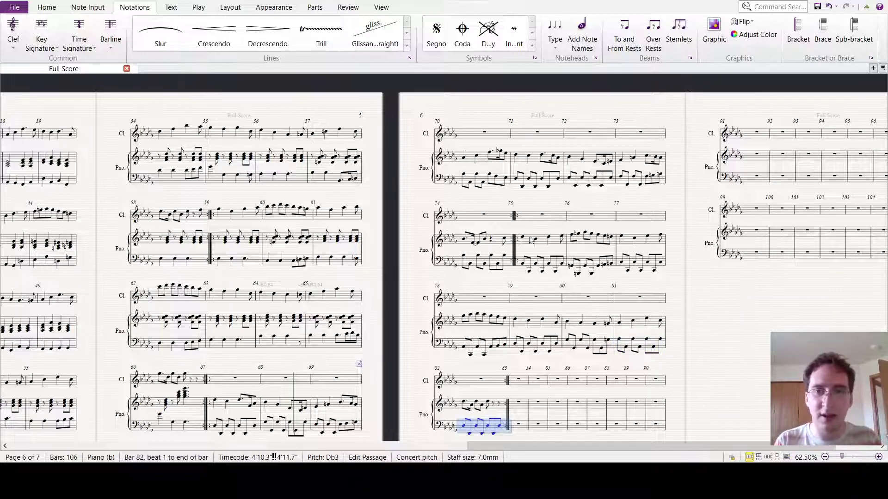
Step: Dot the beat 5 note in bar 75 of the upper piano staff and add a short D leading to the final Eb5
{"action": "left_click", "coordinate": [523, 239]}
{"action": "key", "text": "Right"}
{"action": "key", "text": "Right"}
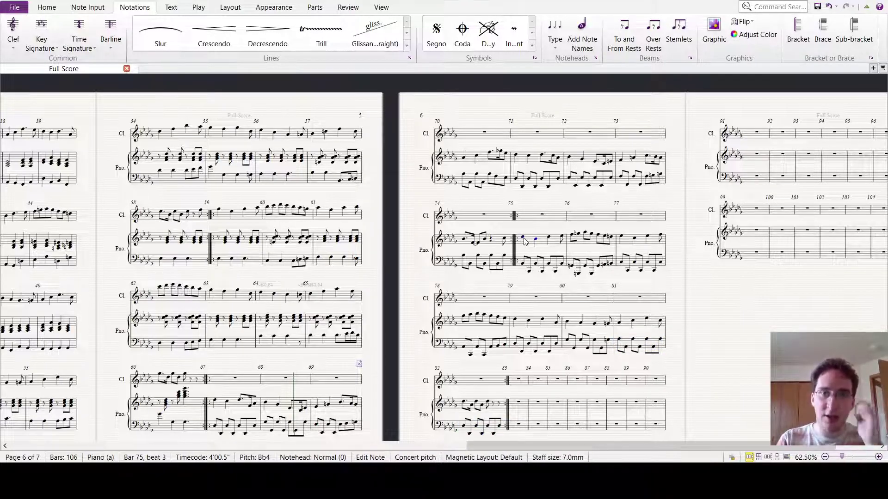
{"action": "key", "text": "KP_Decimal"}
{"action": "key", "text": "Right"}
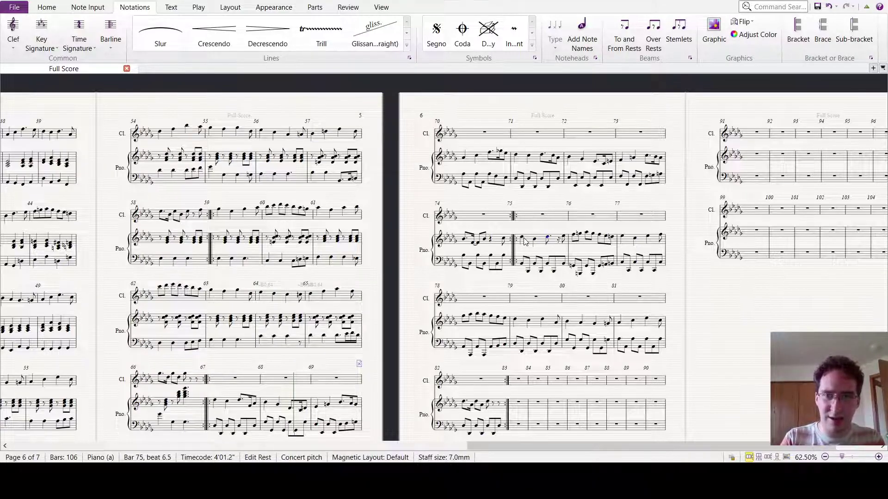
{"action": "key", "text": "KP_7"}
{"action": "key", "text": "d"}
{"action": "key", "text": "Right"}
{"action": "key", "text": "Right"}
{"action": "key", "text": "Right"}
{"action": "key", "text": "Right"}
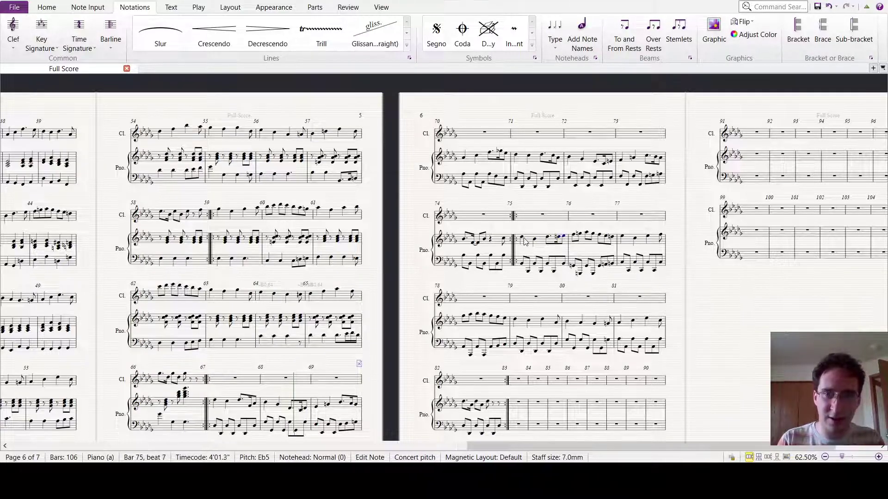
Step: Dot the beat 5 Eb5 in bar 77 of the upper piano staff and add a short E leading to the final F5
{"action": "key", "text": "Left"}
{"action": "key", "text": "Left"}
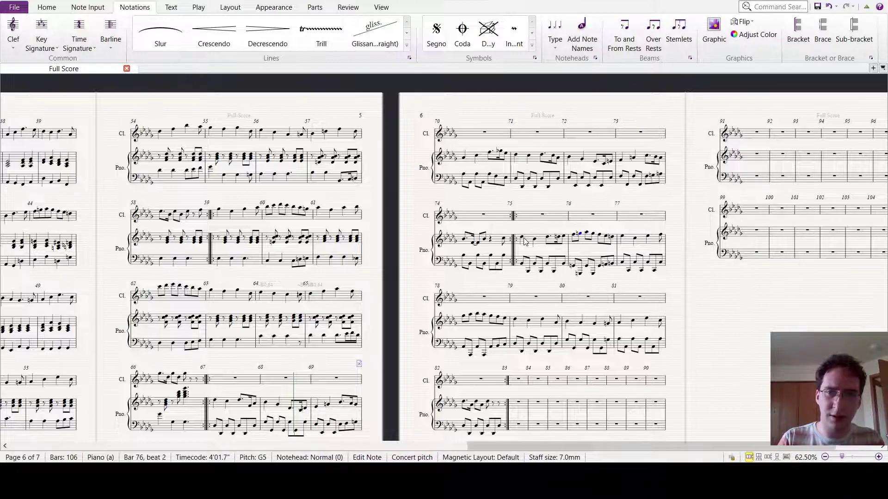
{"action": "key", "text": "Right"}
{"action": "key", "text": "Right"}
{"action": "key", "text": "Right"}
{"action": "key", "text": "Right"}
{"action": "key", "text": "3"}
{"action": "key", "text": "period"}
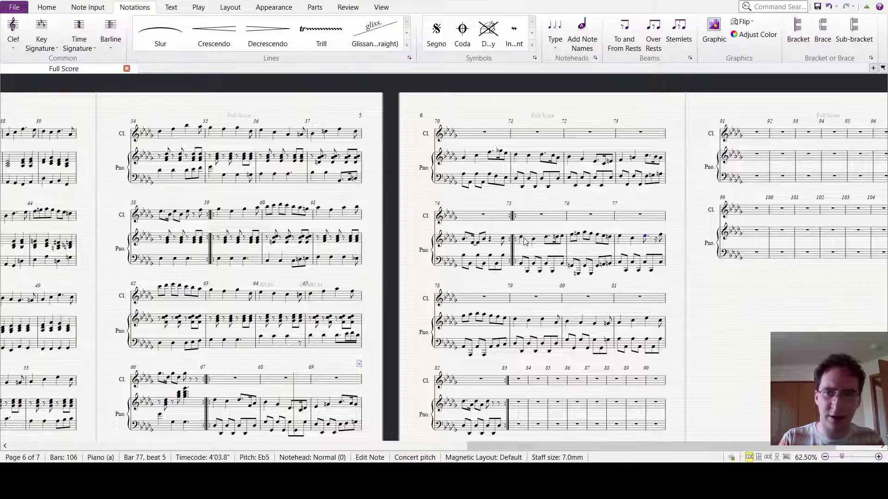
{"action": "key", "text": "Right"}
{"action": "key", "text": "7"}
{"action": "key", "text": "e"}
{"action": "key", "text": "Right"}
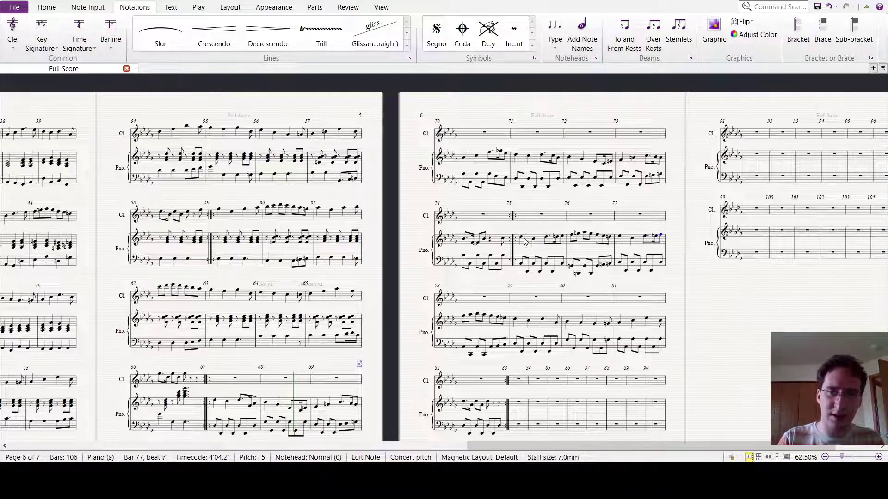
Step: Dot the beat 5 note in bar 79 of the upper piano staff and enter a short F5 on beat 6.5
{"action": "key", "text": "Right"}
{"action": "key", "text": "Right"}
{"action": "key", "text": "Right"}
{"action": "key", "text": "Right"}
{"action": "key", "text": "Right"}
{"action": "key", "text": "Right"}
{"action": "key", "text": "Right"}
{"action": "key", "text": "Right"}
{"action": "key", "text": "Right"}
{"action": "key", "text": "Right"}
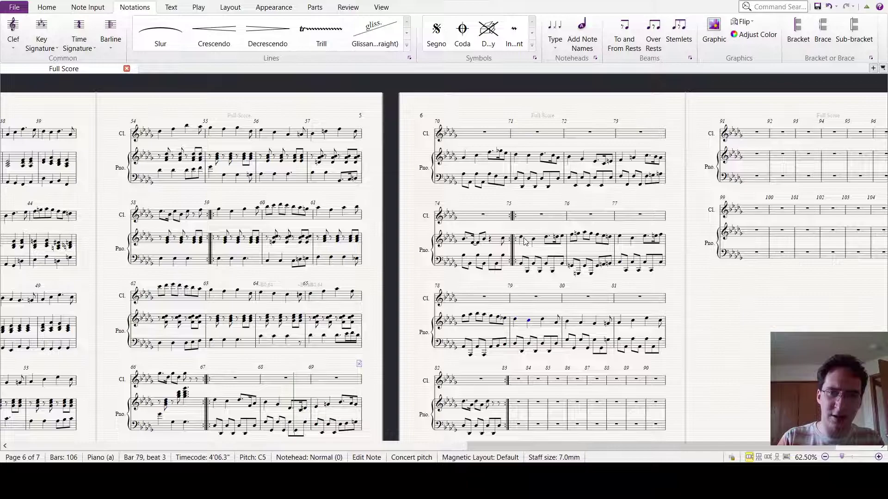
{"action": "key", "text": "Right"}
{"action": "key", "text": "3"}
{"action": "key", "text": "period"}
{"action": "key", "text": "Right"}
{"action": "key", "text": "f"}
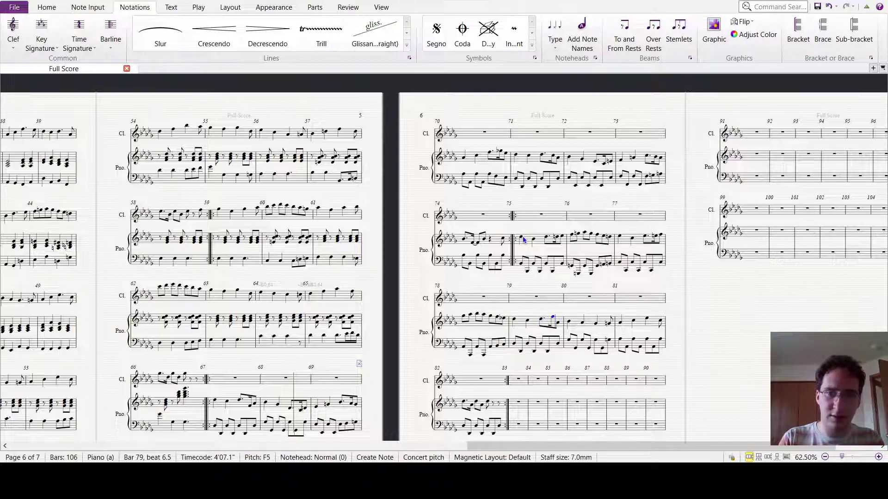
{"action": "key", "text": "Right"}
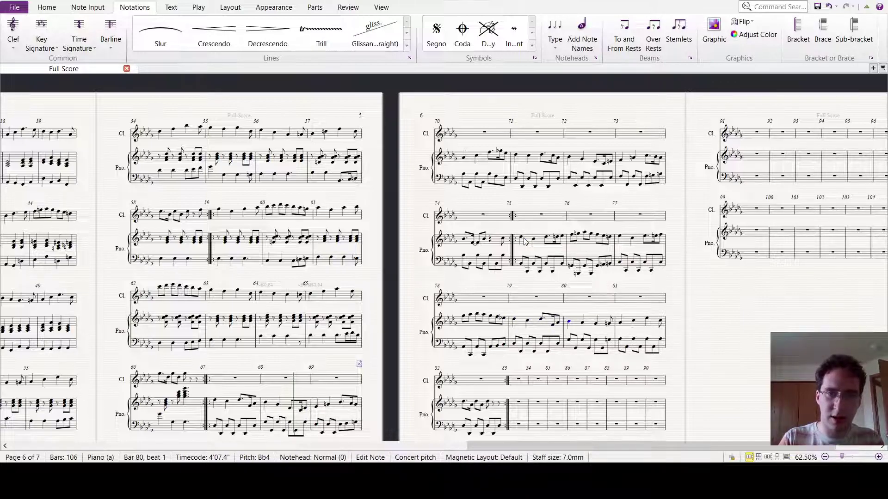
Step: Dot the beat 5 note in bar 80 of the upper piano staff and enter a short E on beat 6.5
{"action": "key", "text": "Right"}
{"action": "key", "text": "Right"}
{"action": "key", "text": "period"}
{"action": "key", "text": "Right"}
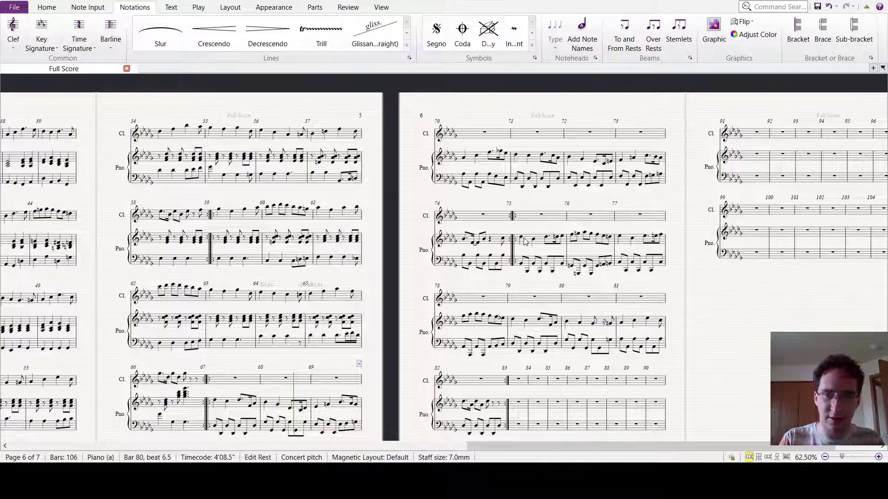
{"action": "key", "text": "e"}
Step: Give the beat 5 Eb5 in bar 81 of the upper piano staff the same dotted rhythm with a short filler note
{"action": "key", "text": "Right"}
{"action": "key", "text": "Right"}
{"action": "key", "text": "Right"}
{"action": "key", "text": "Right"}
{"action": "key", "text": "Right"}
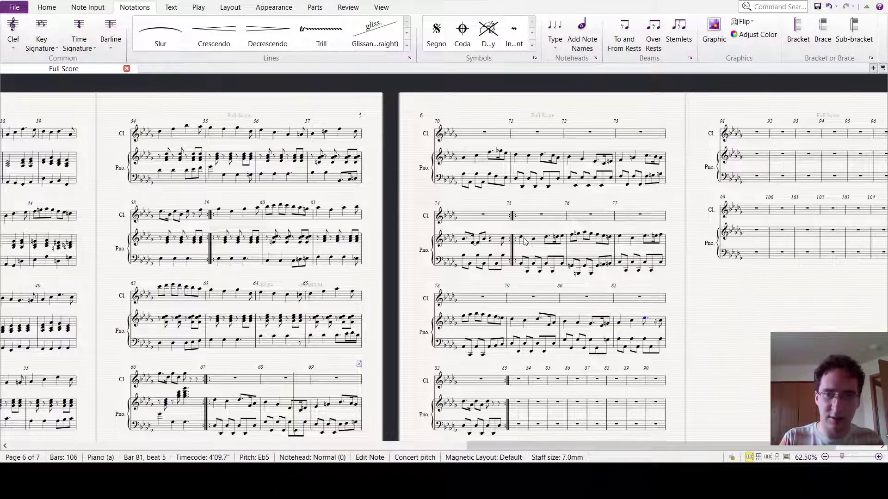
{"action": "key", "text": "Right"}
{"action": "key", "text": "KP_Enter"}
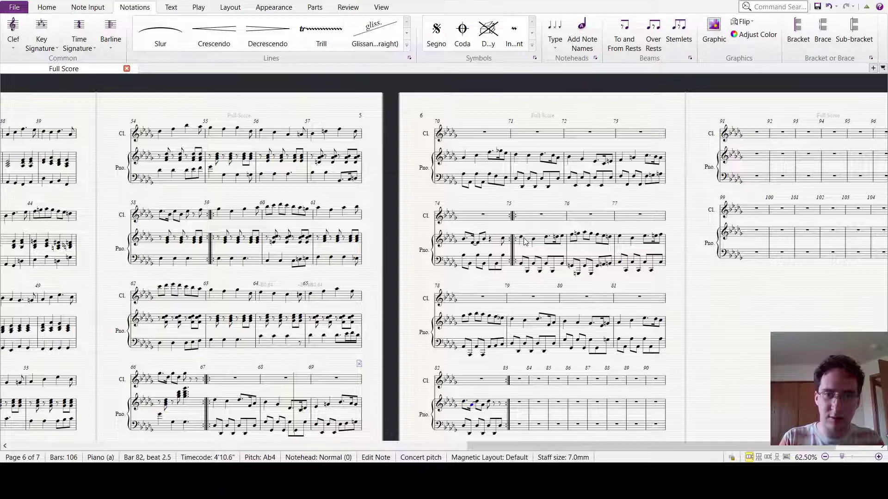
Step: Rework the melody in bar 82 of the upper piano staff with an A followed by Db5
{"action": "key", "text": "Right"}
{"action": "key", "text": "a"}
{"action": "key", "text": "d"}
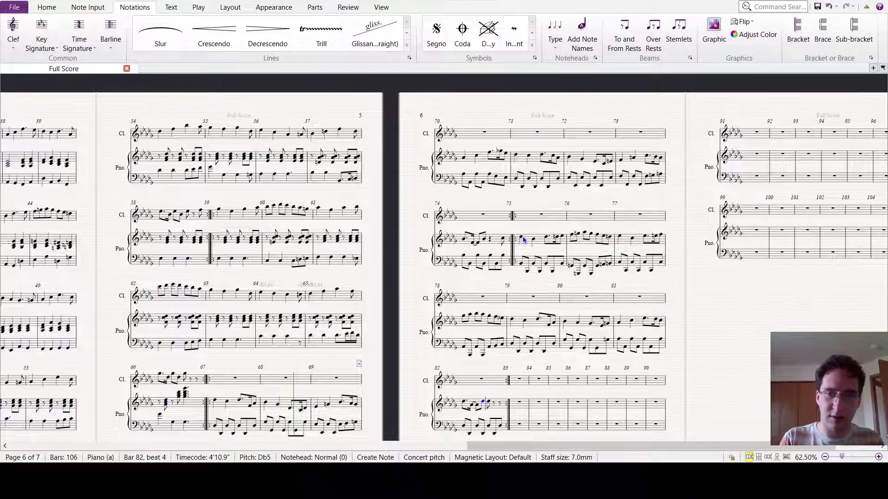
{"action": "key", "text": "Right"}
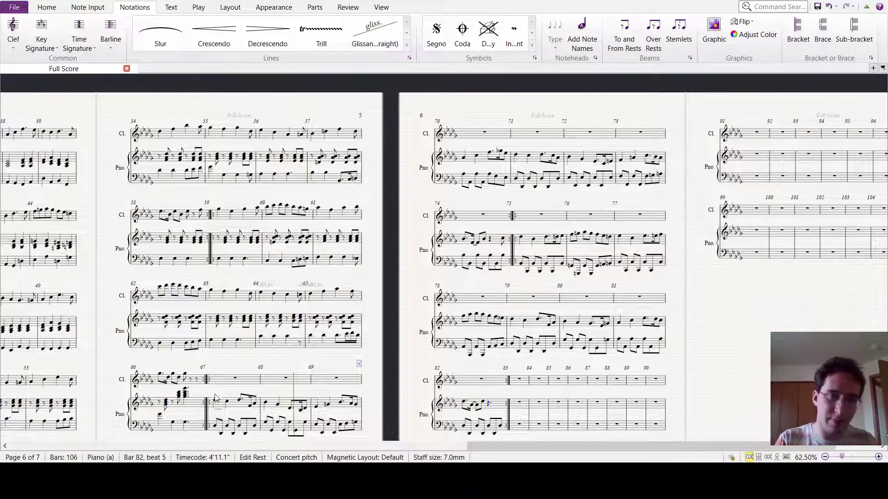
Step: Play back the new variation from bar 67 through bar 82
{"action": "left_click", "coordinate": [215, 401]}
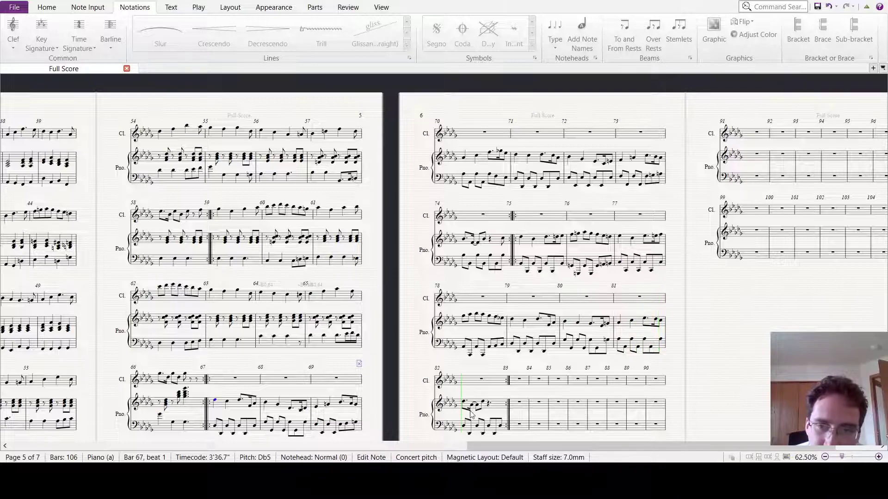
{"action": "key", "text": "space"}
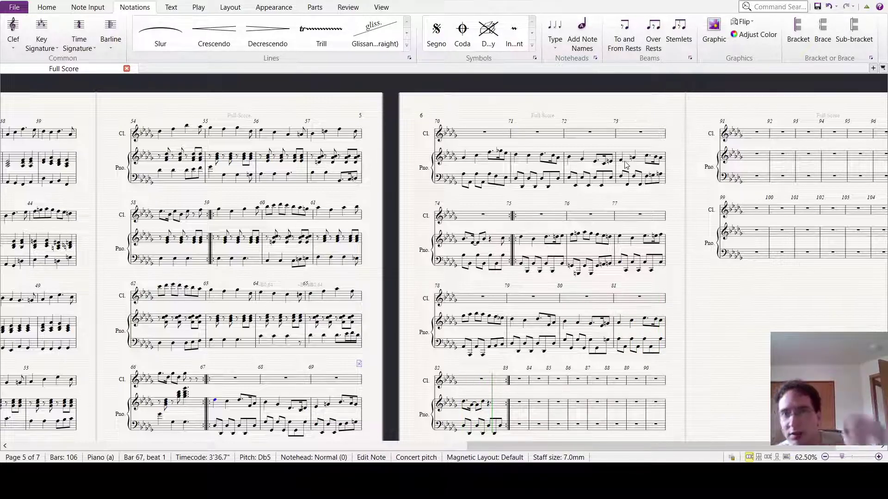
Step: Raise the upper piano melody by an octave from beat 3 of bar 71 through beat 4 of bar 74
{"action": "left_click", "coordinate": [524, 161]}
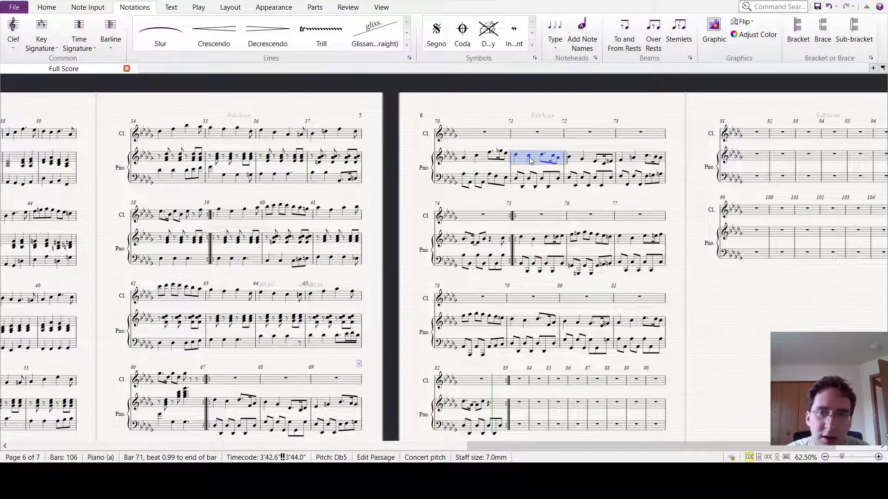
{"action": "left_click", "coordinate": [529, 157]}
{"action": "left_click", "coordinate": [487, 245], "text": "shift"}
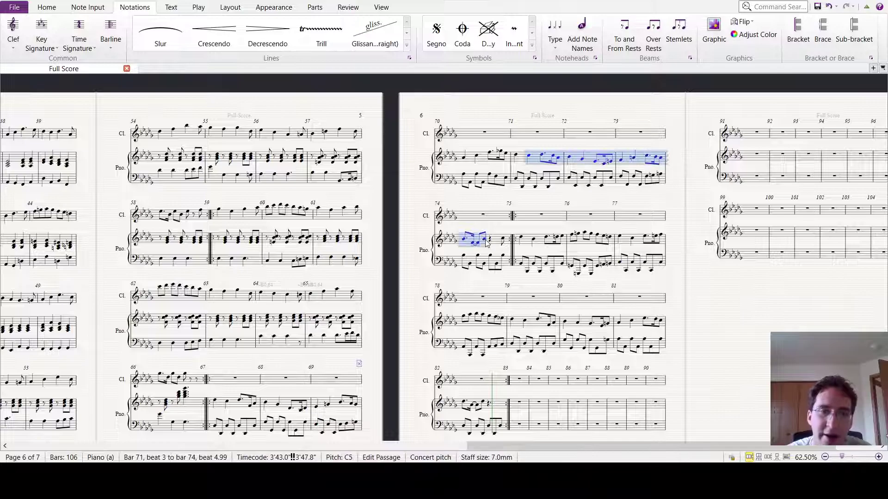
Step: Play back the score from bar 70 to hear the raised melody through bar 74
{"action": "left_click", "coordinate": [464, 158]}
{"action": "key", "text": "space"}
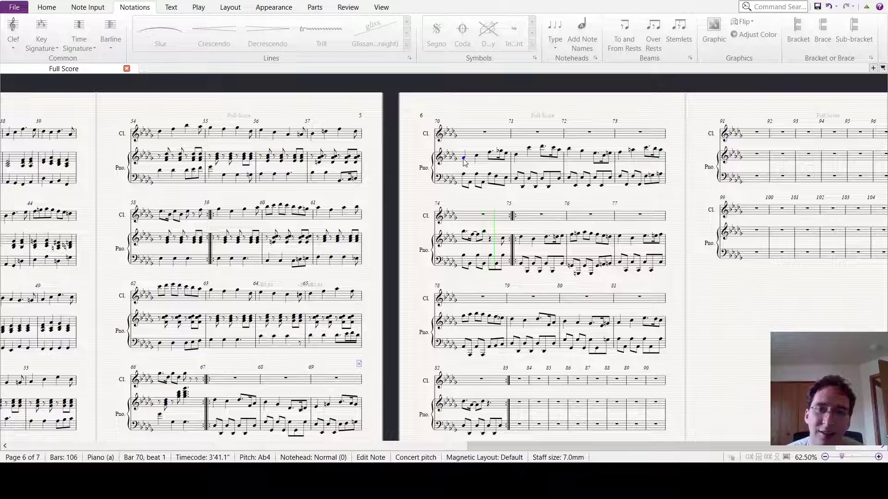
{"action": "key", "text": "space"}
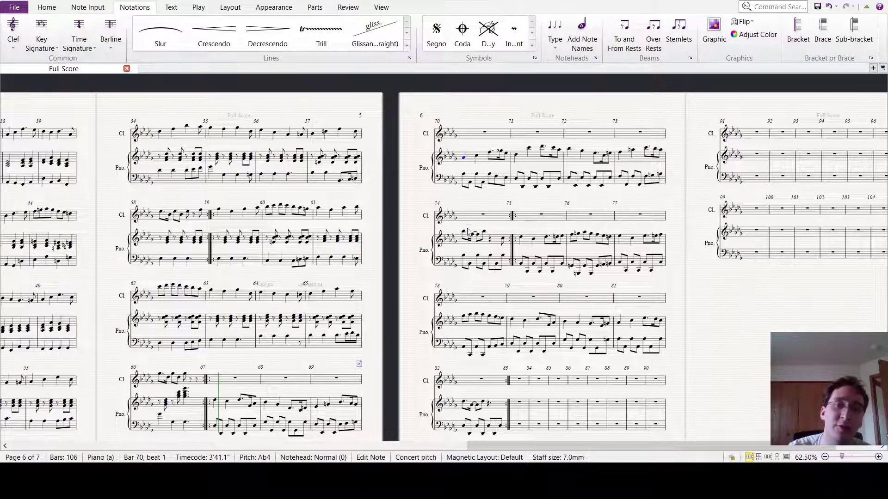